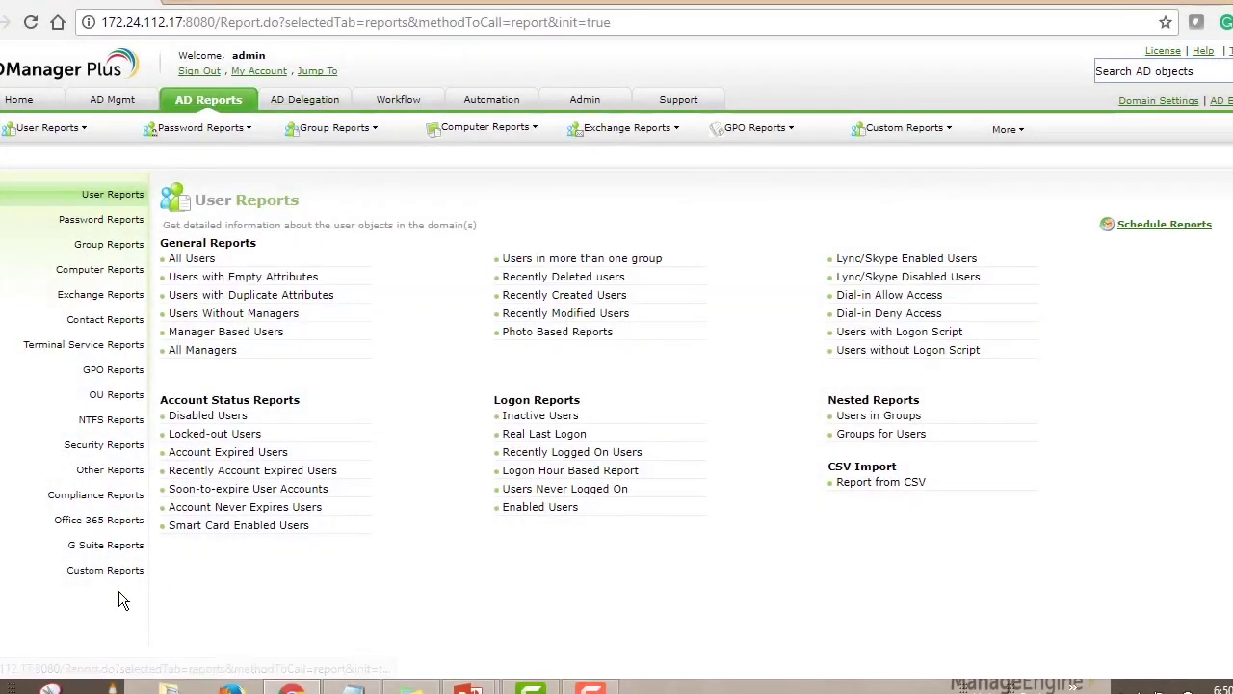
# Open the Marketing team password reset report from the custom reports and bring up its configuration for editing
pyautogui.click(105, 569)
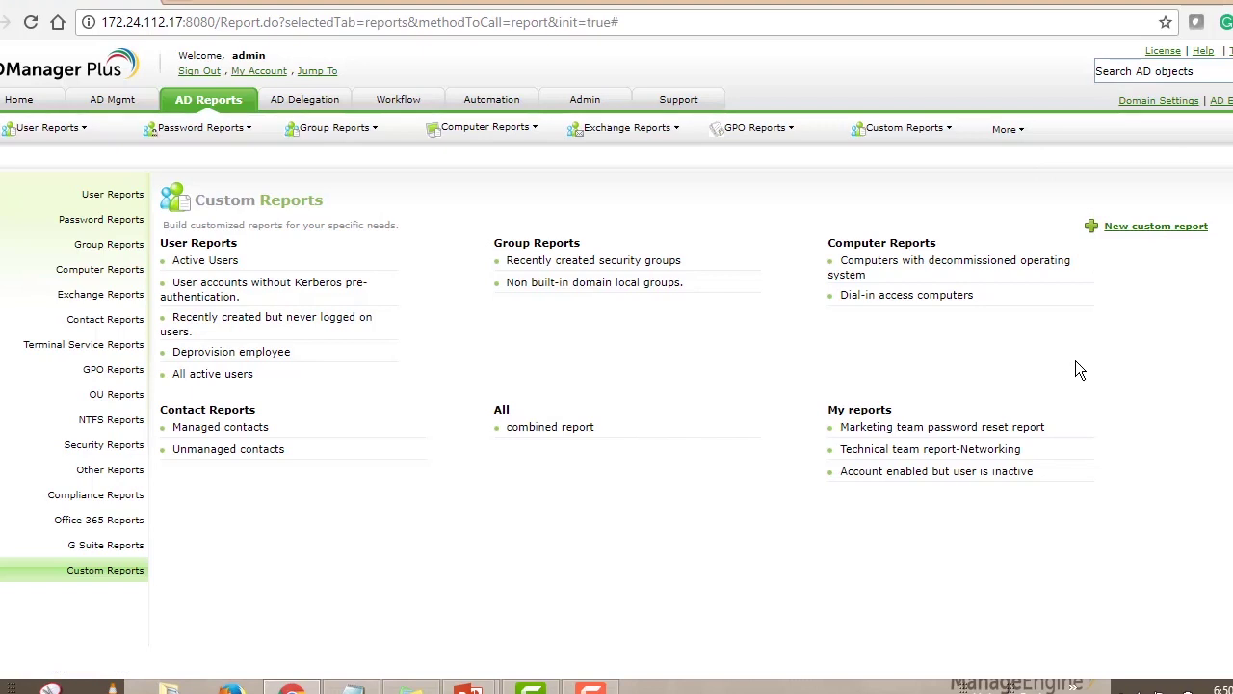
pyautogui.click(920, 427)
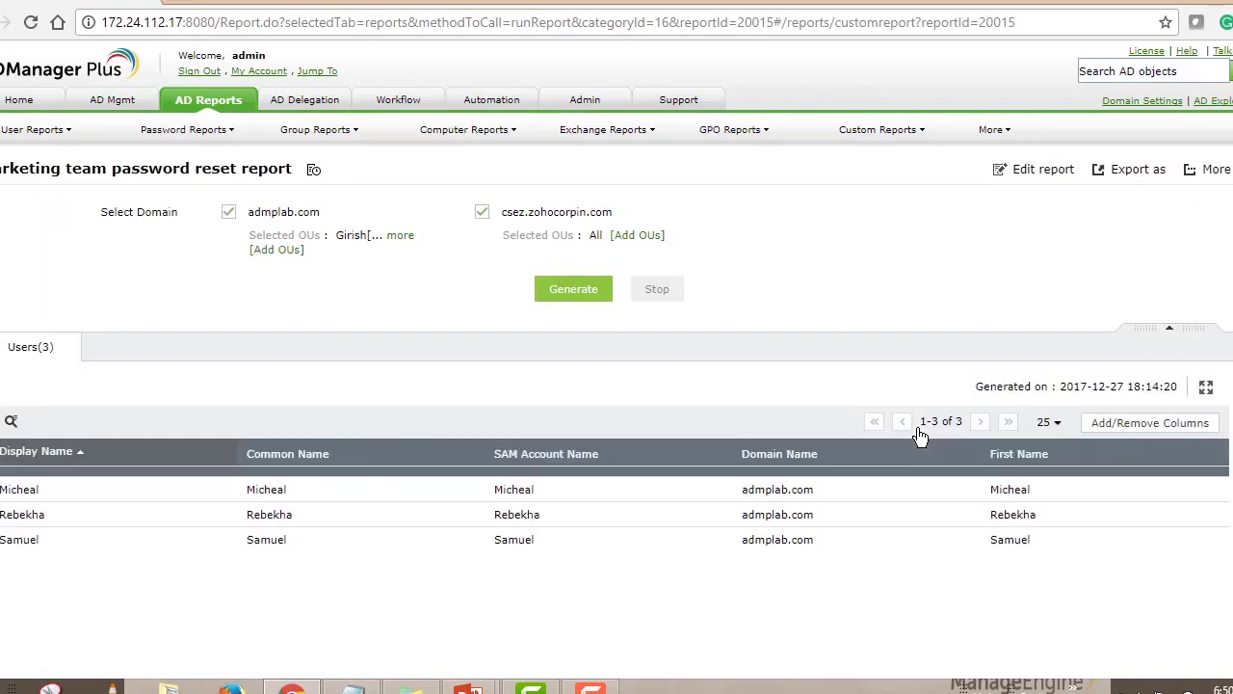
pyautogui.click(1041, 179)
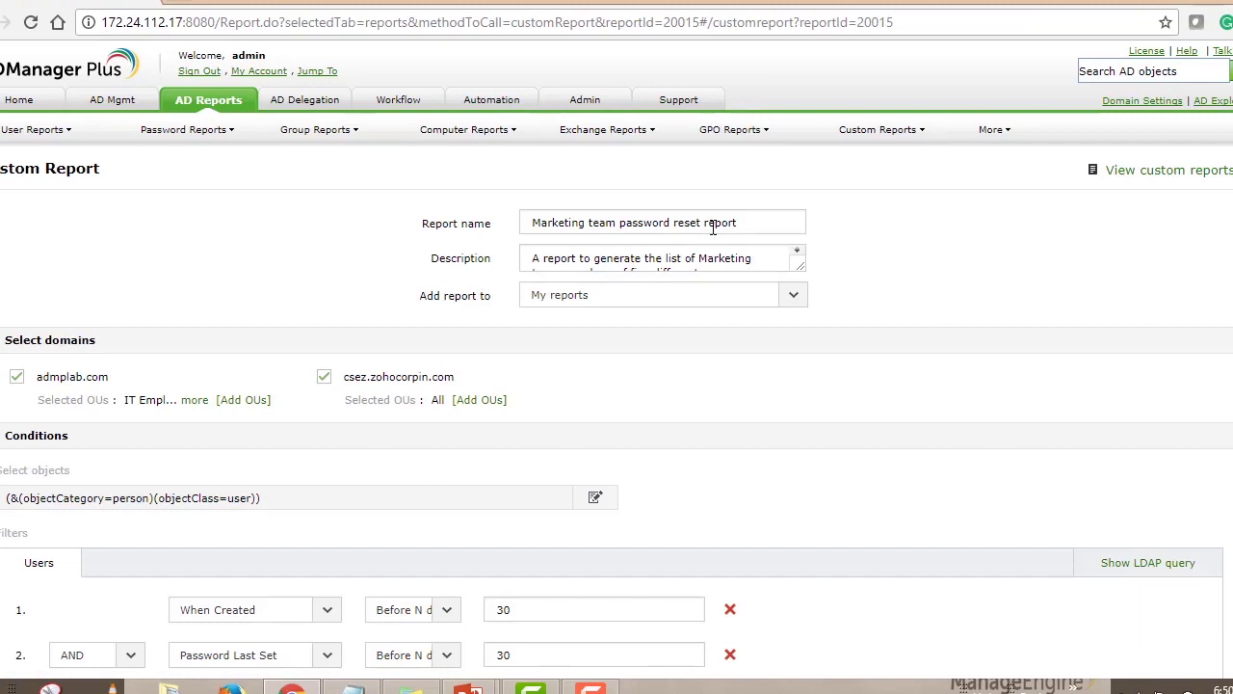
# Examine the report's name, description and the categories it can be added to, leaving it under My reports
pyautogui.click(713, 227)
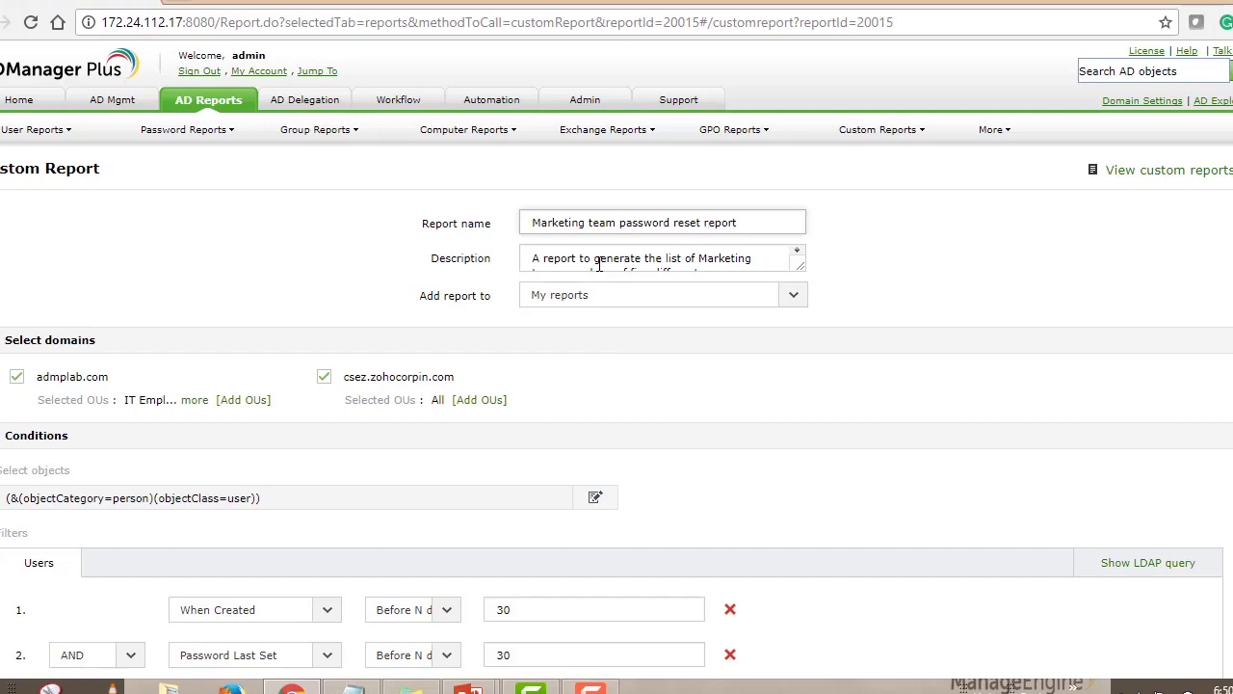
pyautogui.click(795, 297)
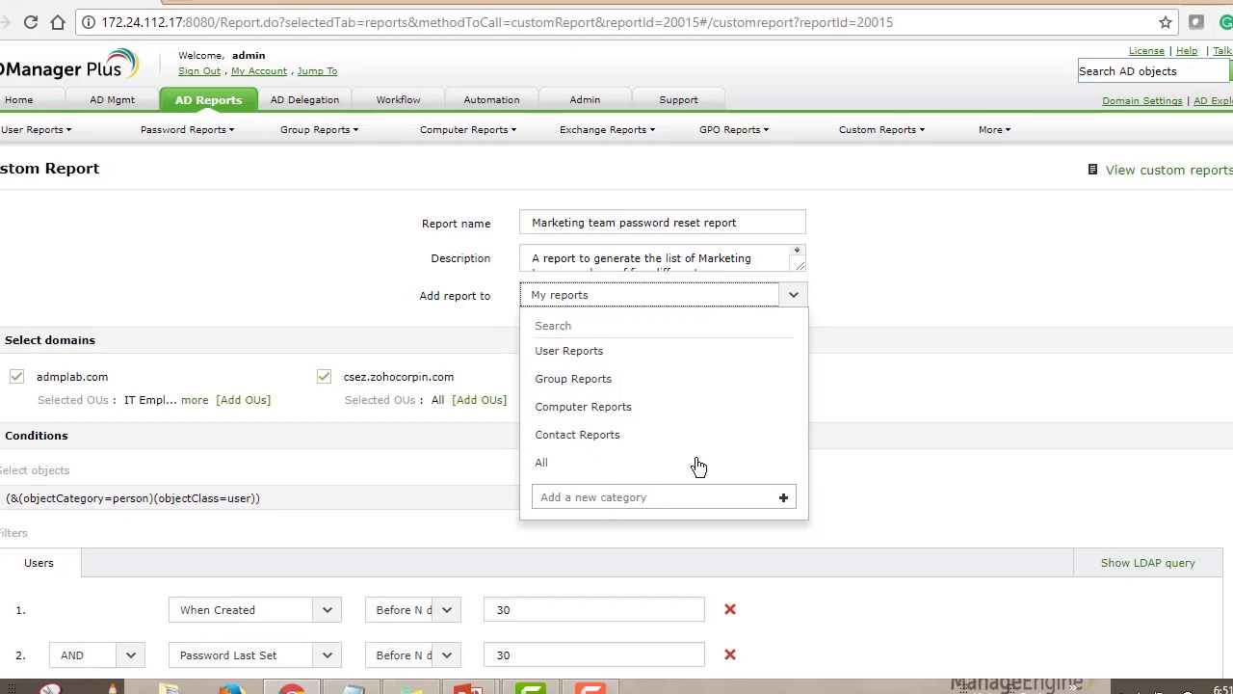
pyautogui.moveTo(809, 414); pyautogui.dragTo(809, 467)
pyautogui.click(601, 469)
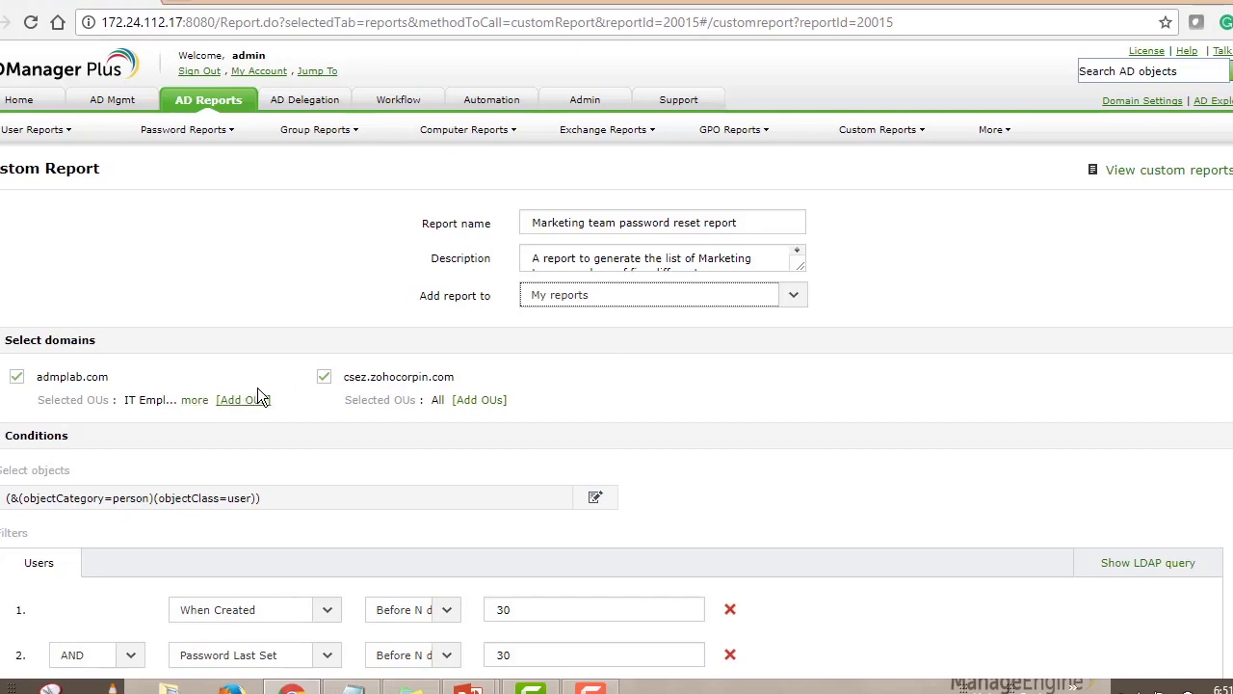
# Review the OUs selected for admplab.com and the object types offered for the report's conditions
pyautogui.click(195, 400)
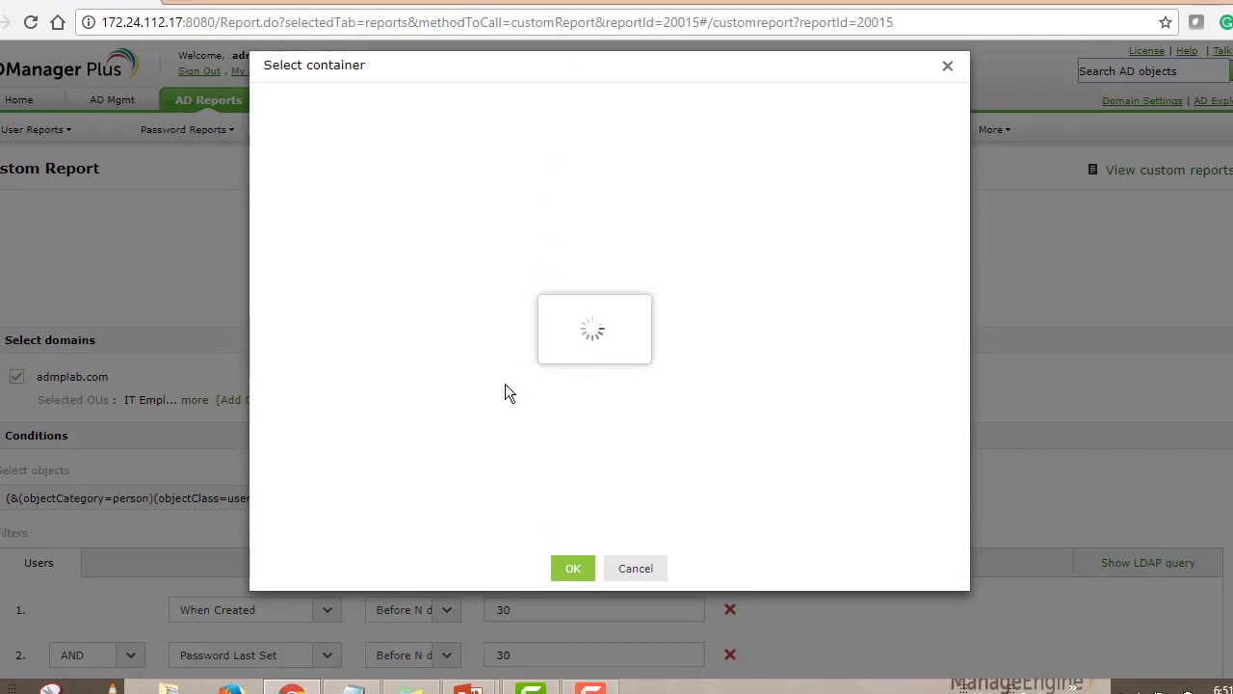
pyautogui.click(640, 568)
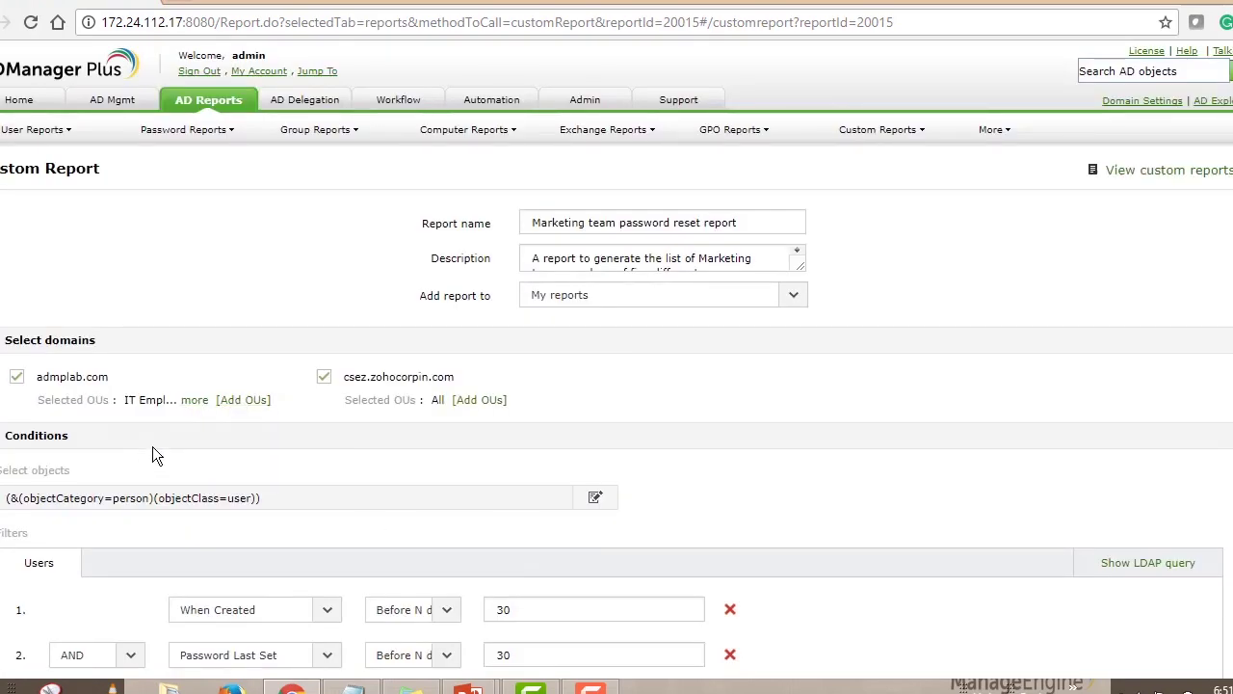
pyautogui.click(597, 501)
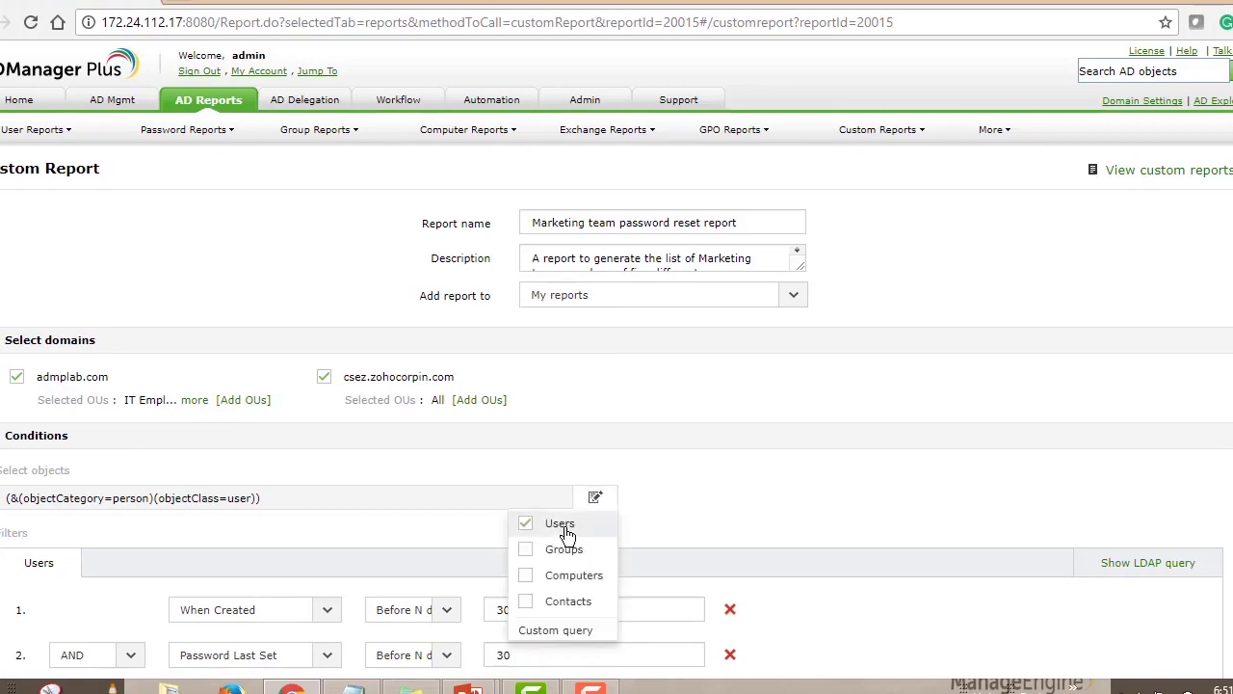
pyautogui.click(670, 512)
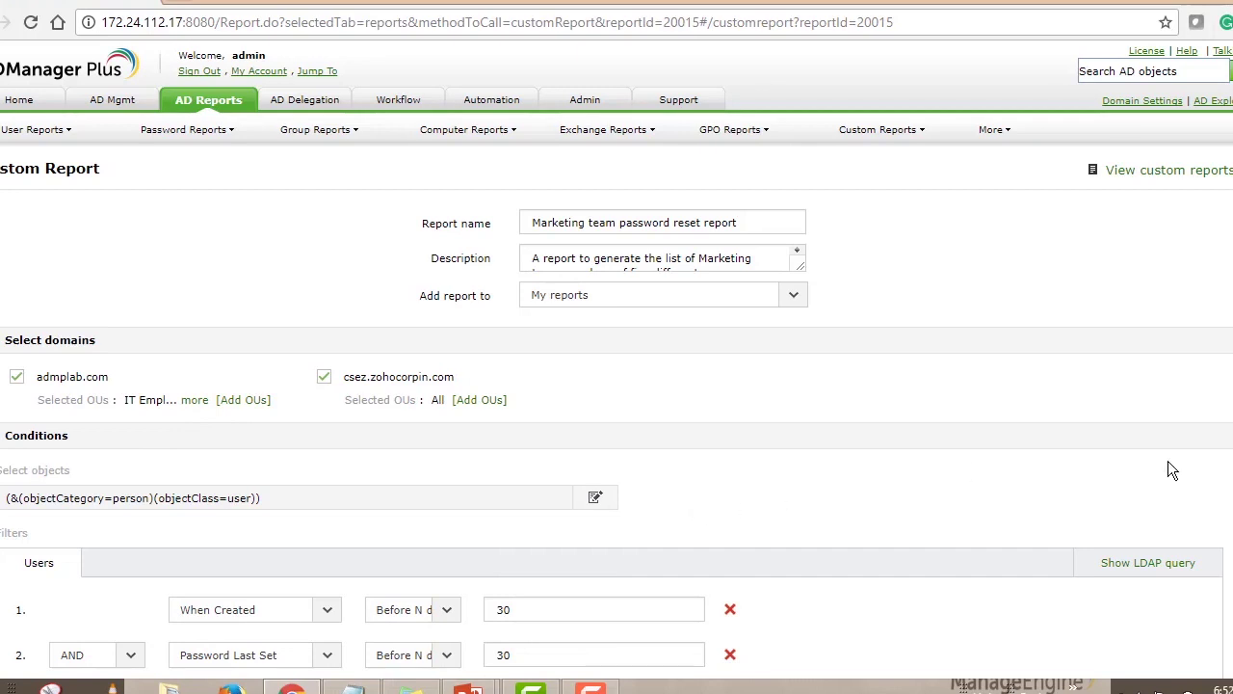
# Review the attribute and condition choices of the first filter, and keep AND as the second filter's logical operator
pyautogui.scroll(-2, 616, 359)
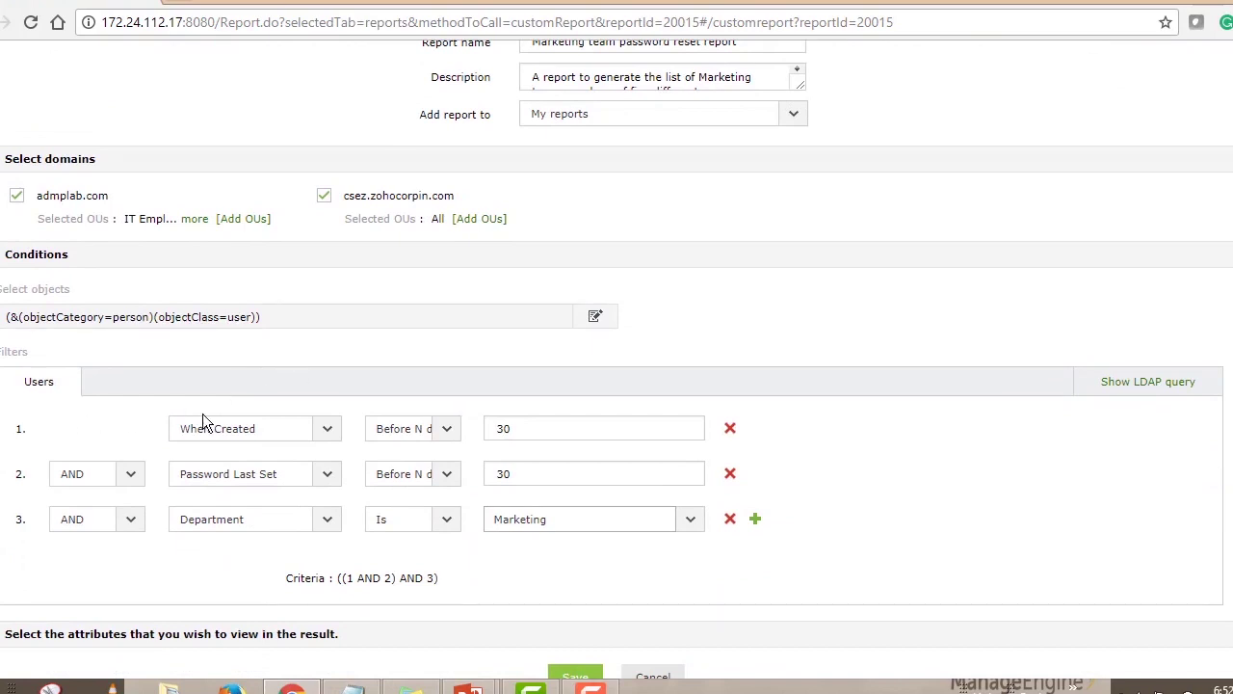
pyautogui.click(328, 436)
pyautogui.click(330, 437)
pyautogui.click(447, 435)
pyautogui.click(446, 435)
pyautogui.click(132, 477)
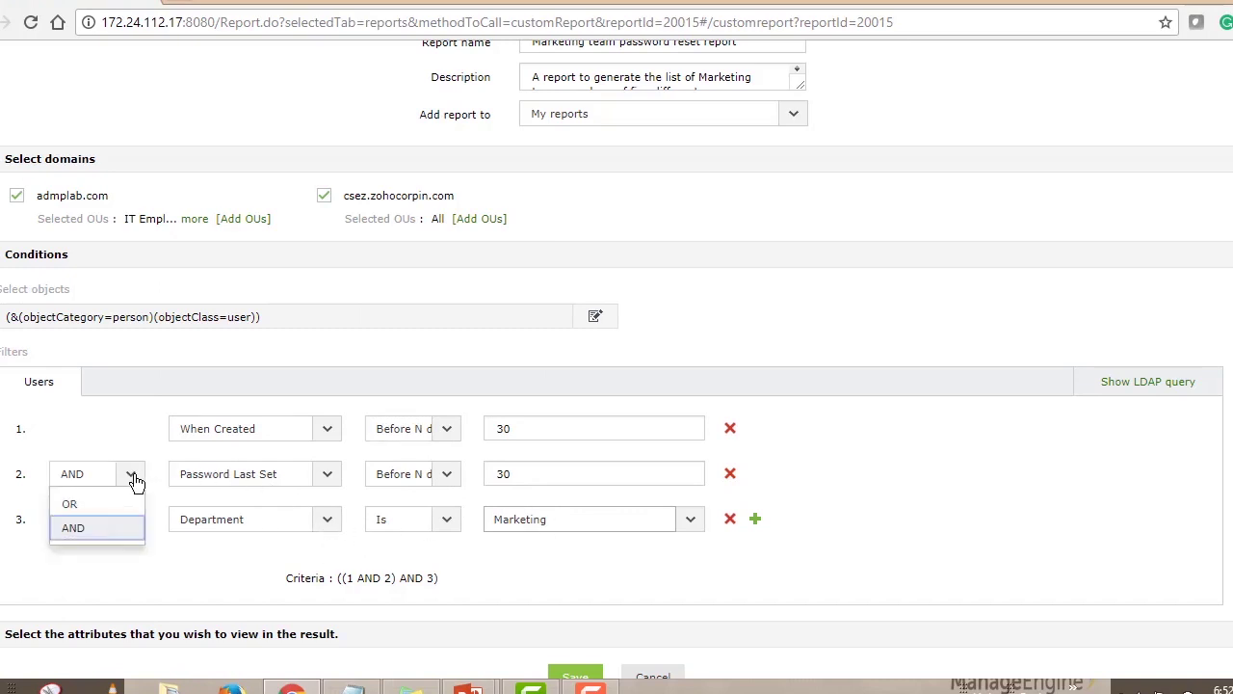
pyautogui.click(75, 533)
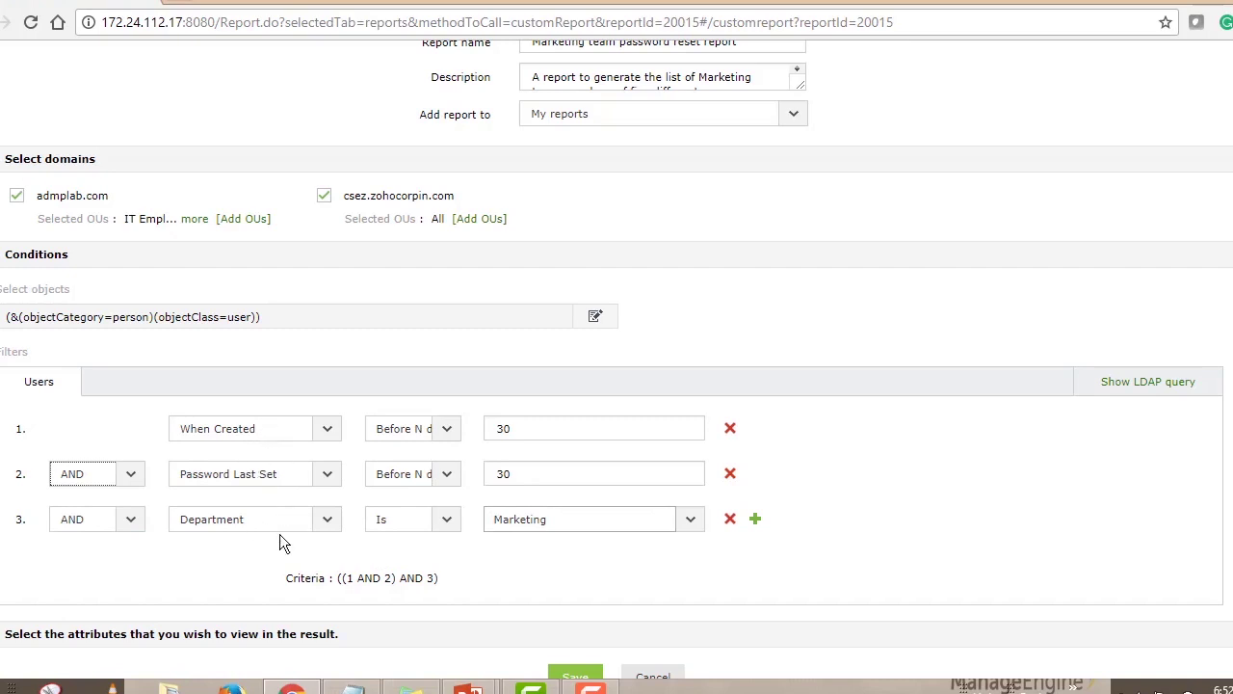
# Expand the complete list of user attributes available for the result, review it, and save the marketing report to generate it
pyautogui.scroll(-1, 617, 359)
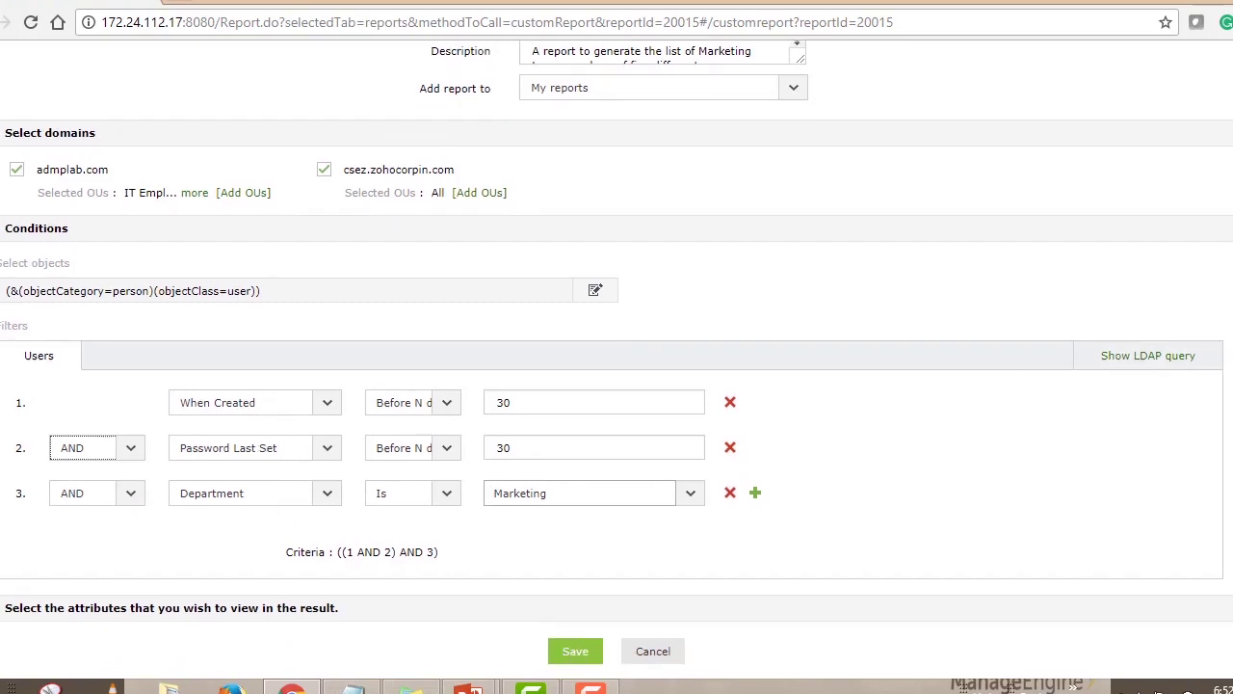
pyautogui.click(104, 618)
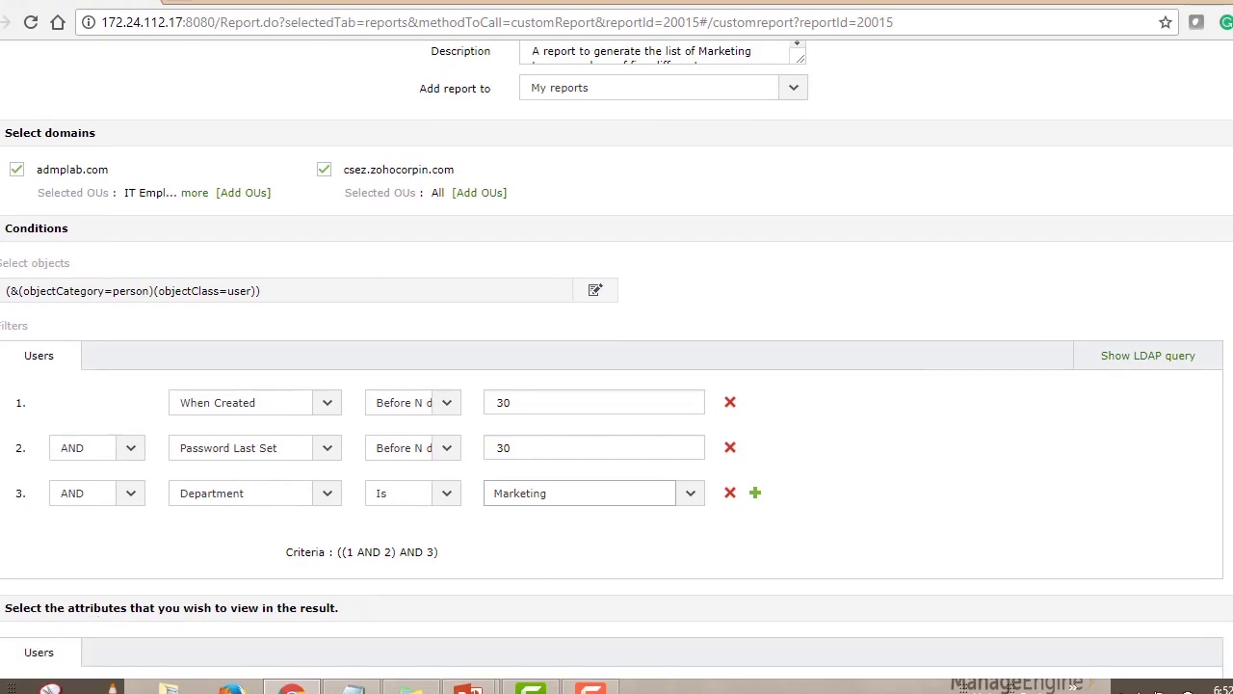
pyautogui.scroll(-3, 616, 386)
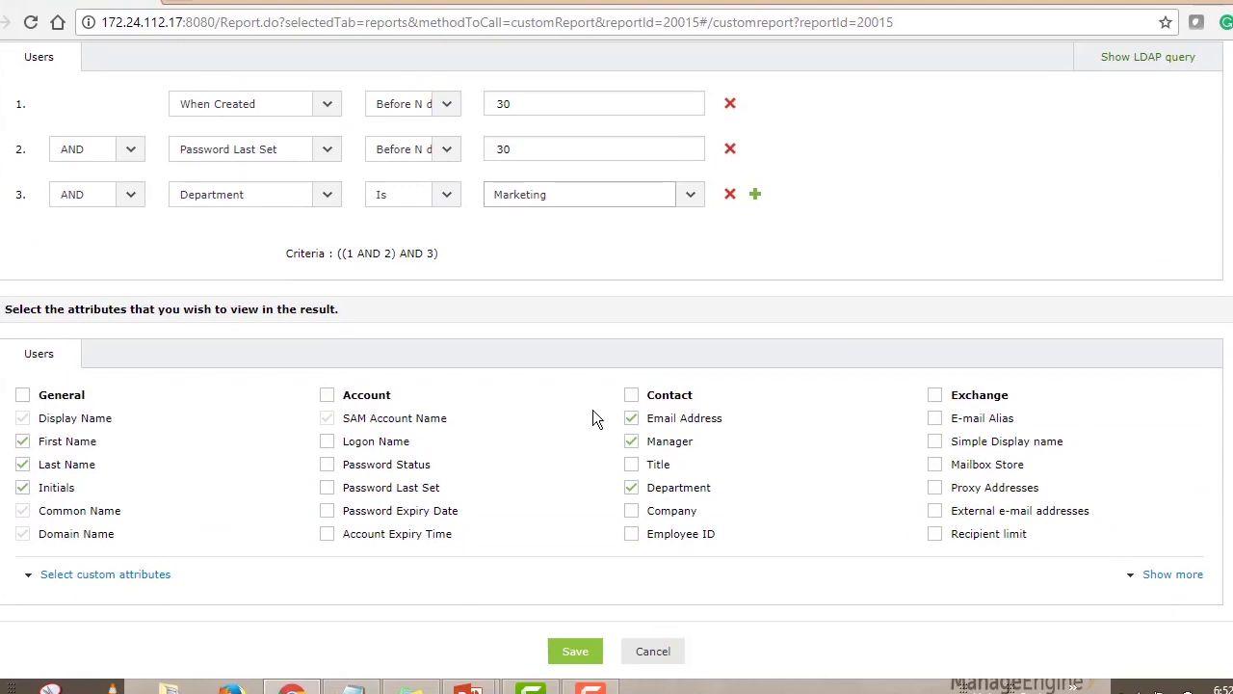
pyautogui.click(1161, 577)
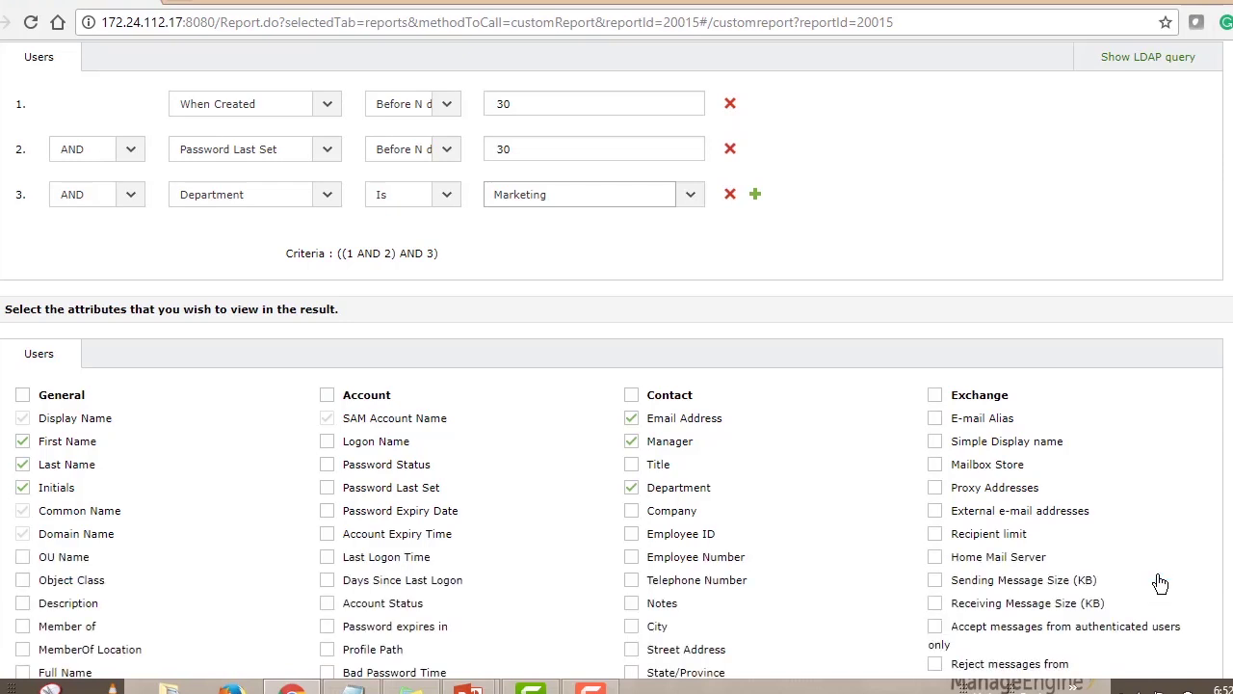
pyautogui.scroll(-4, 1161, 583)
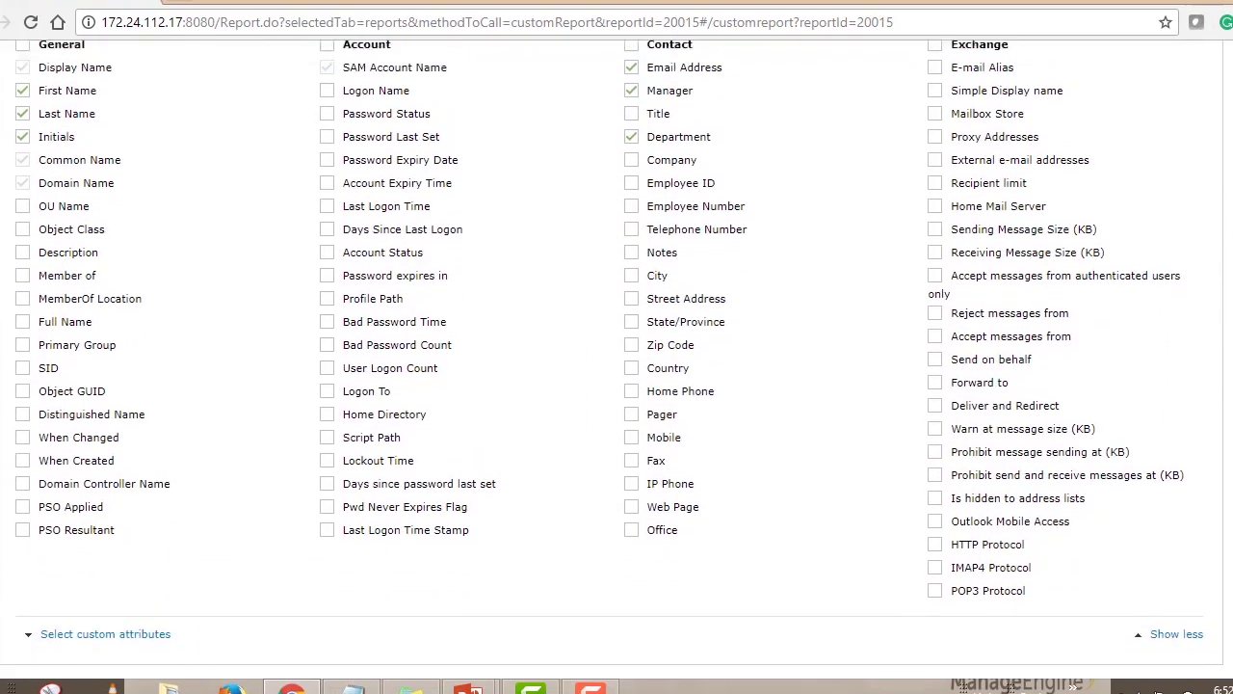
pyautogui.scroll(2, 617, 357)
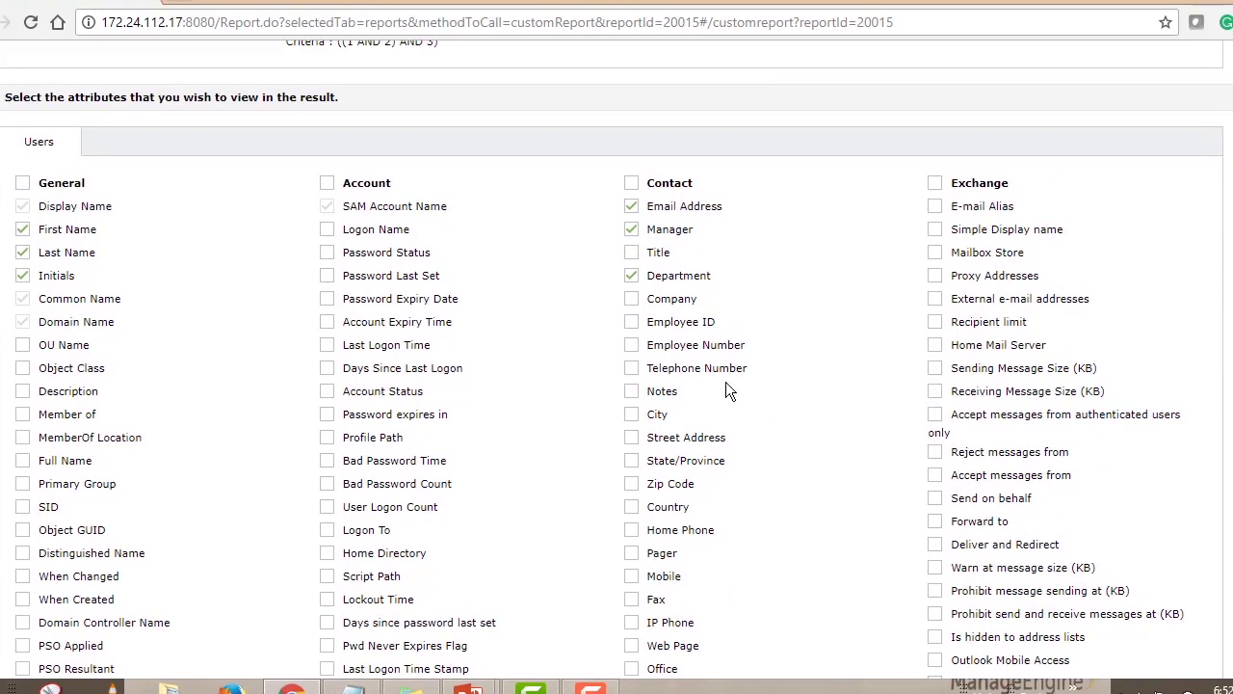
pyautogui.scroll(-2, 616, 362)
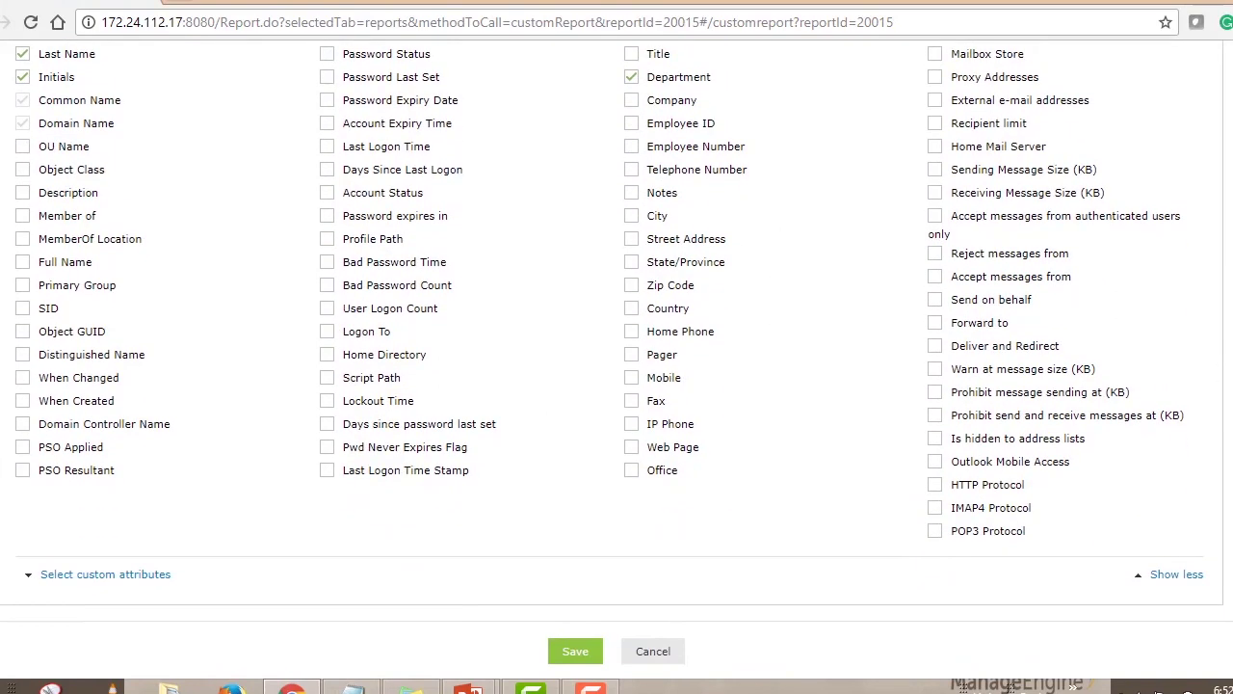
pyautogui.click(575, 650)
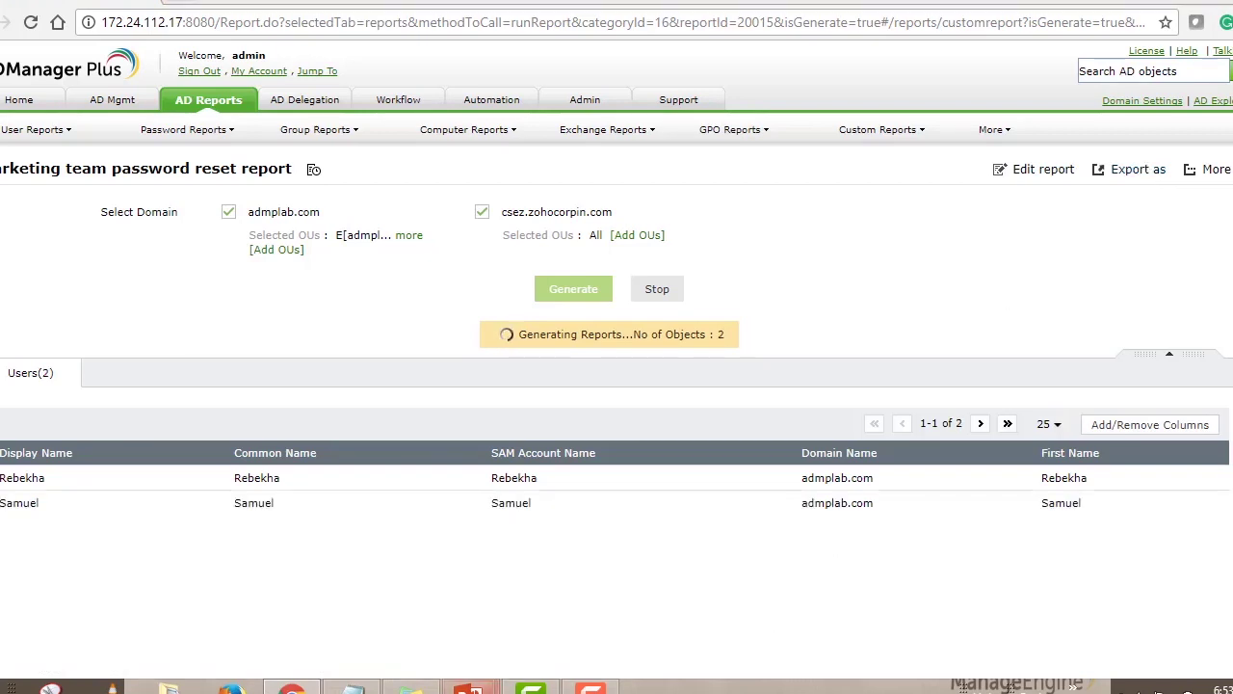
pyautogui.moveTo(470, 686)
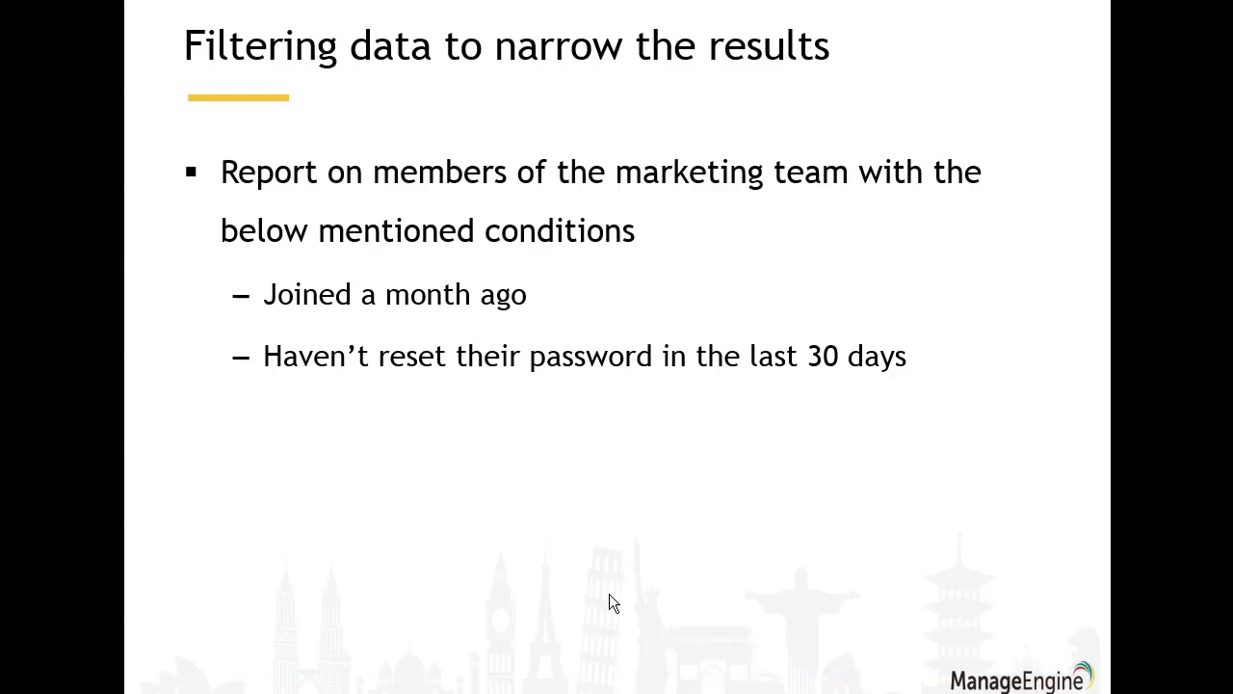
pyautogui.press('Right')
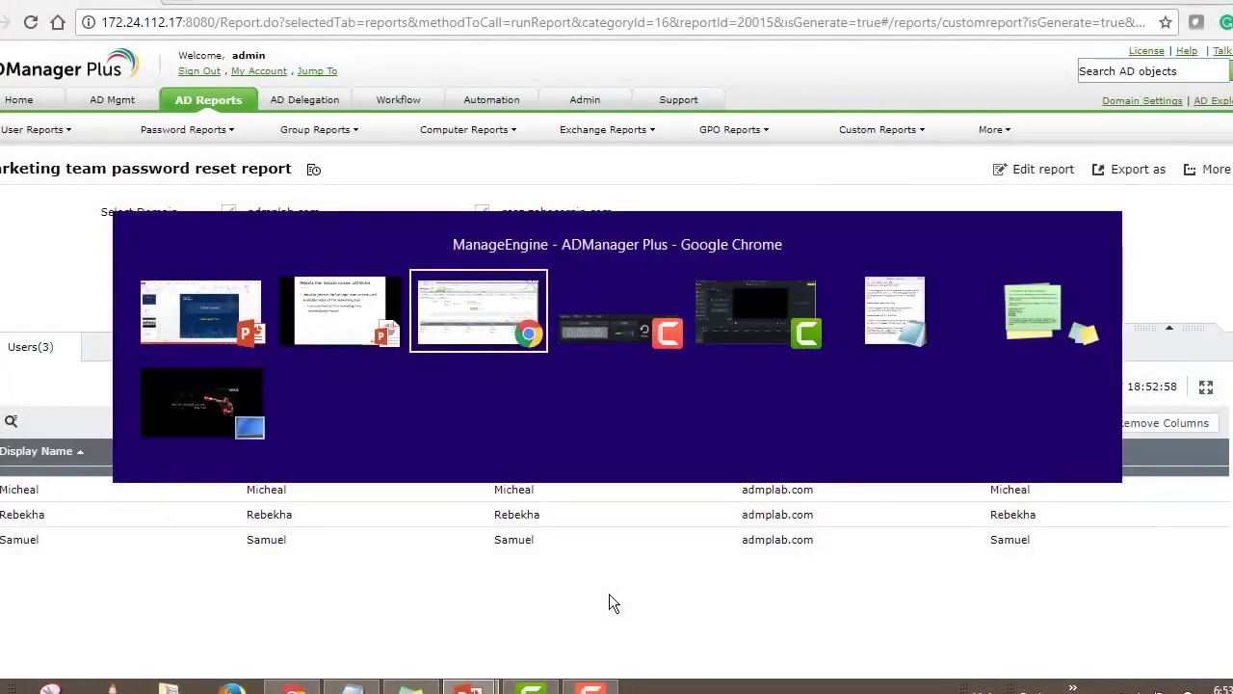
# Switch back to ADManager Plus and examine technicalteamAttribute among the custom LDAP attributes in the admin settings
pyautogui.hotkey('alt', 'Tab')
pyautogui.click(598, 106)
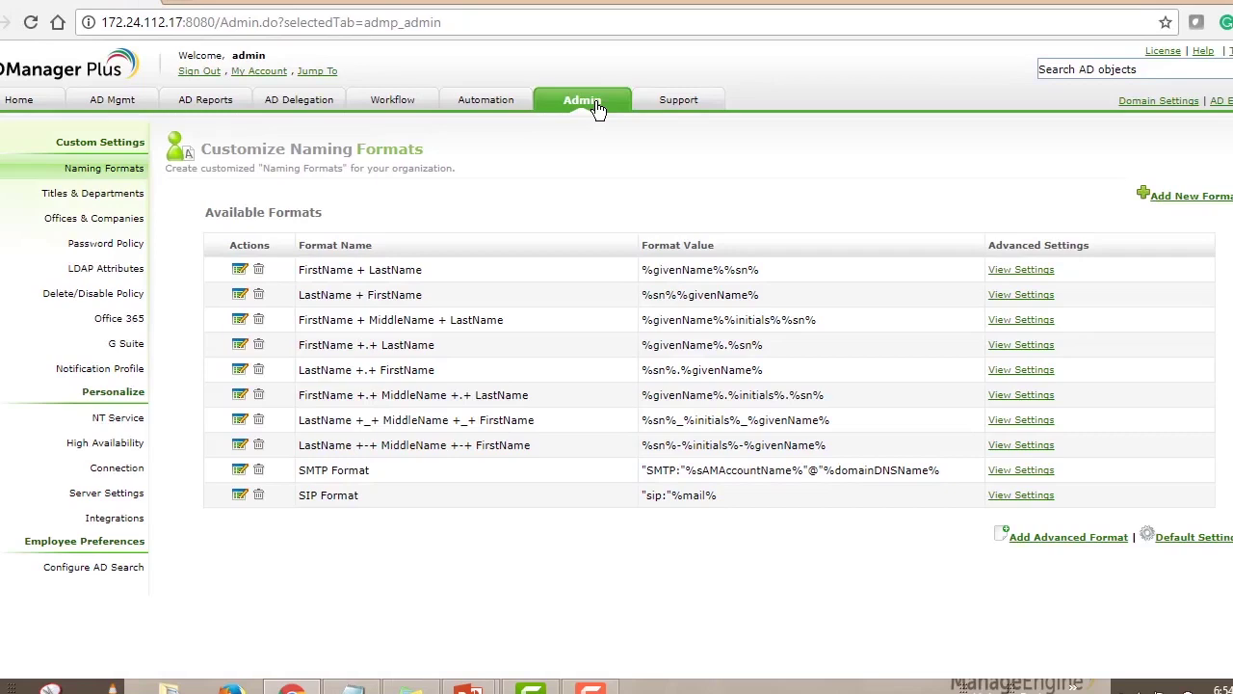
pyautogui.click(118, 271)
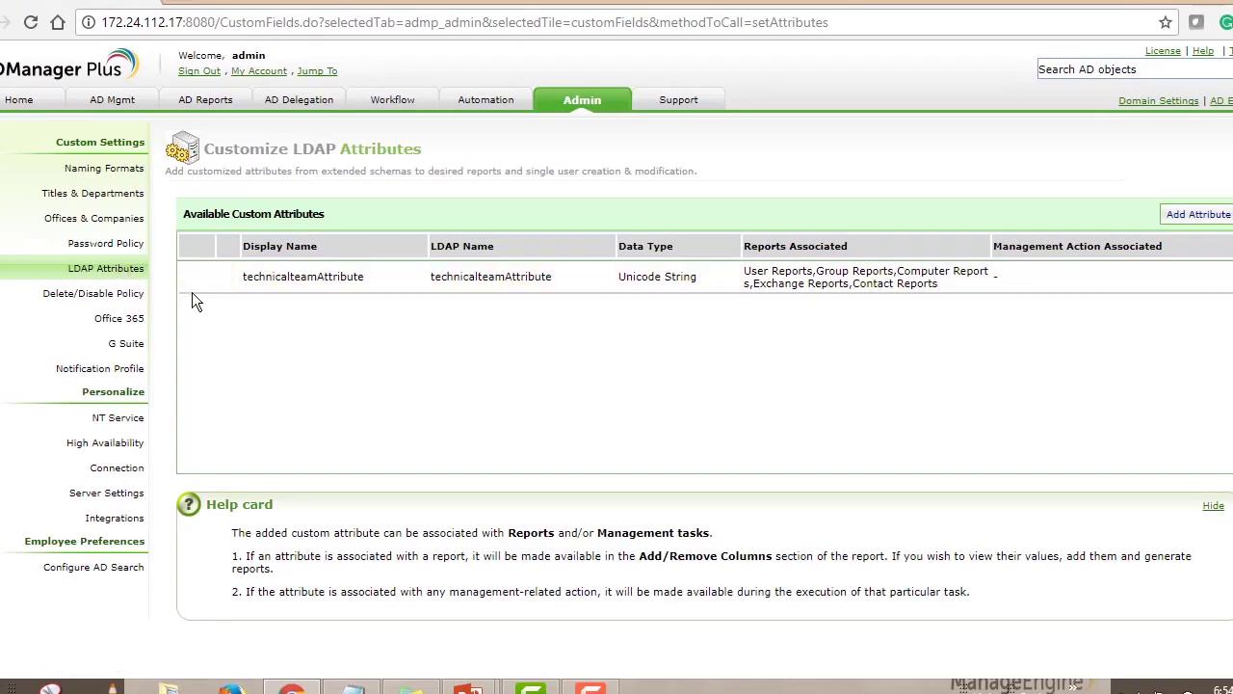
pyautogui.moveTo(198, 282)
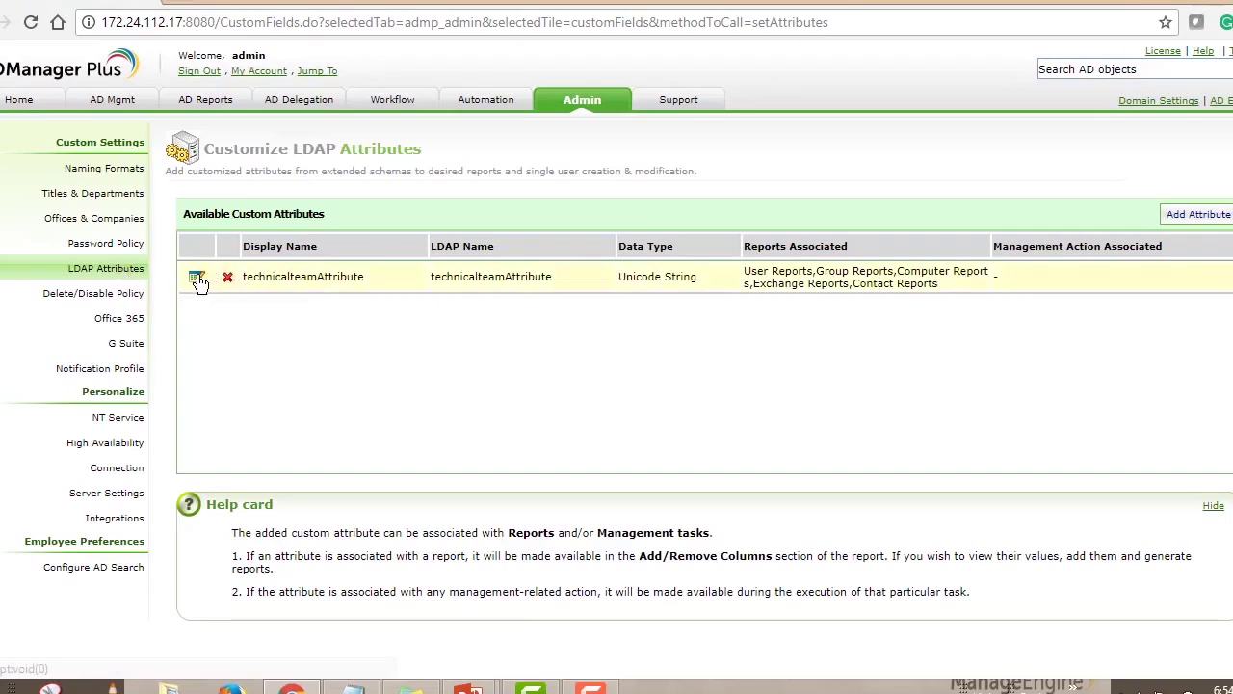
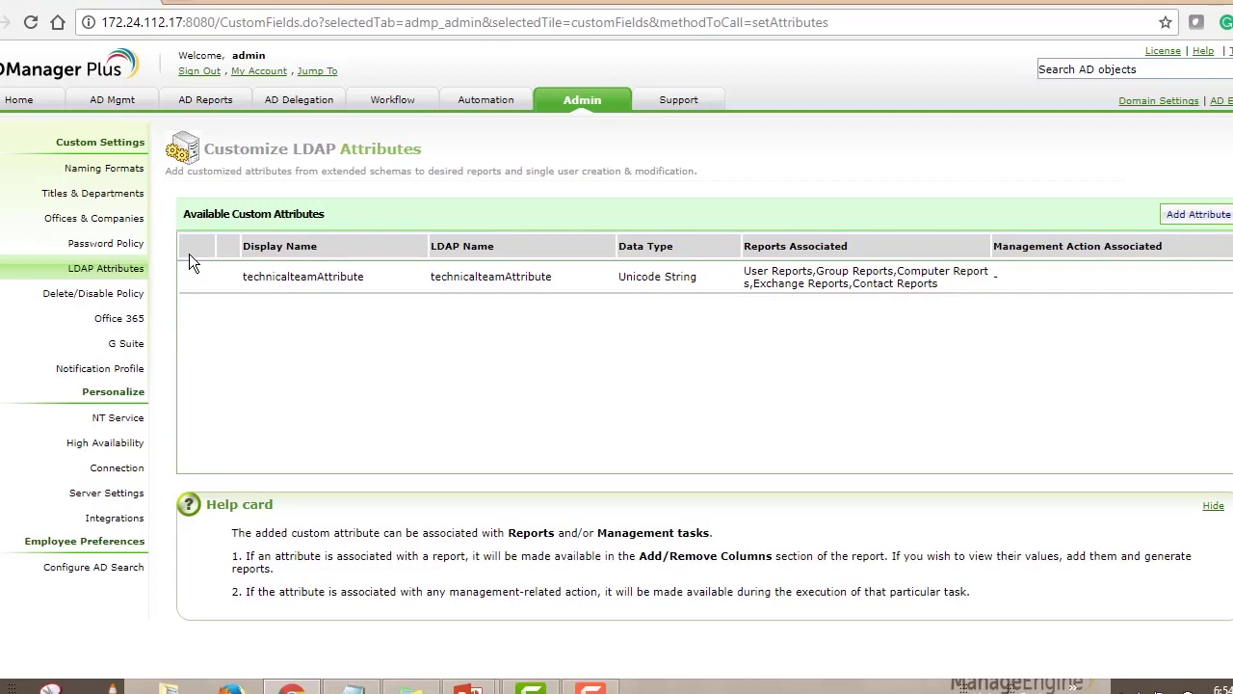
pyautogui.moveTo(272, 277)
# Open the Technical team report-Networking from the custom reports for editing
pyautogui.click(218, 109)
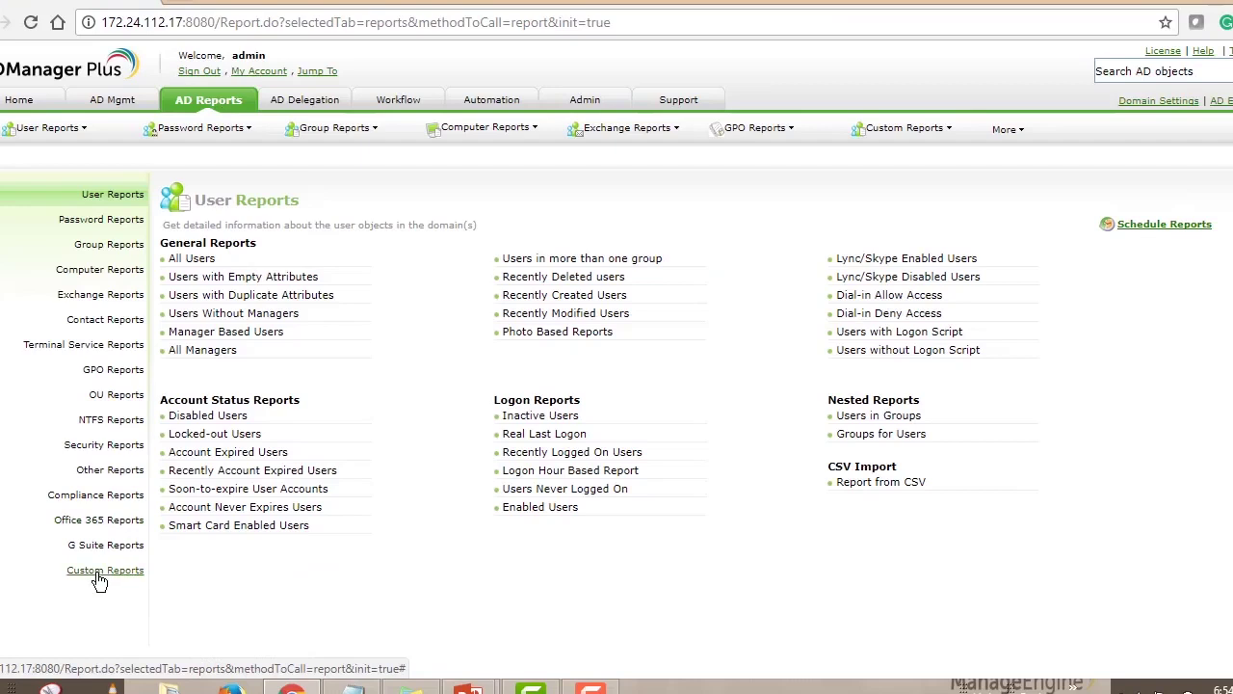
pyautogui.click(101, 570)
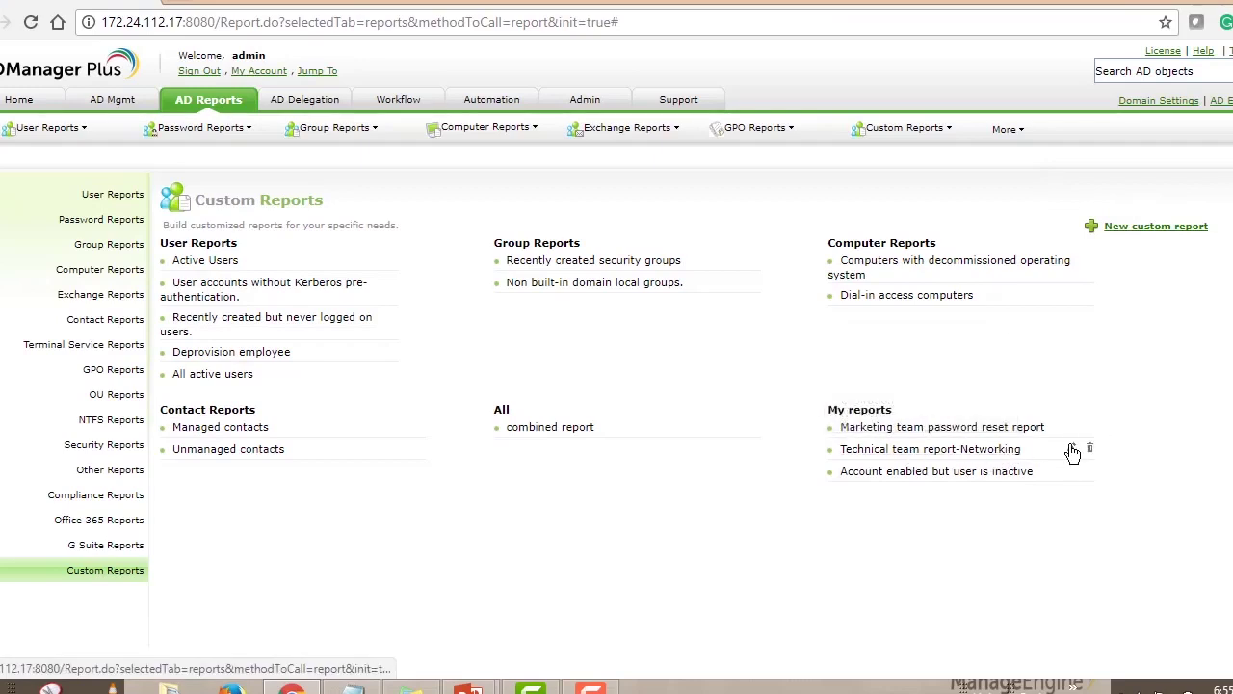
pyautogui.click(1072, 451)
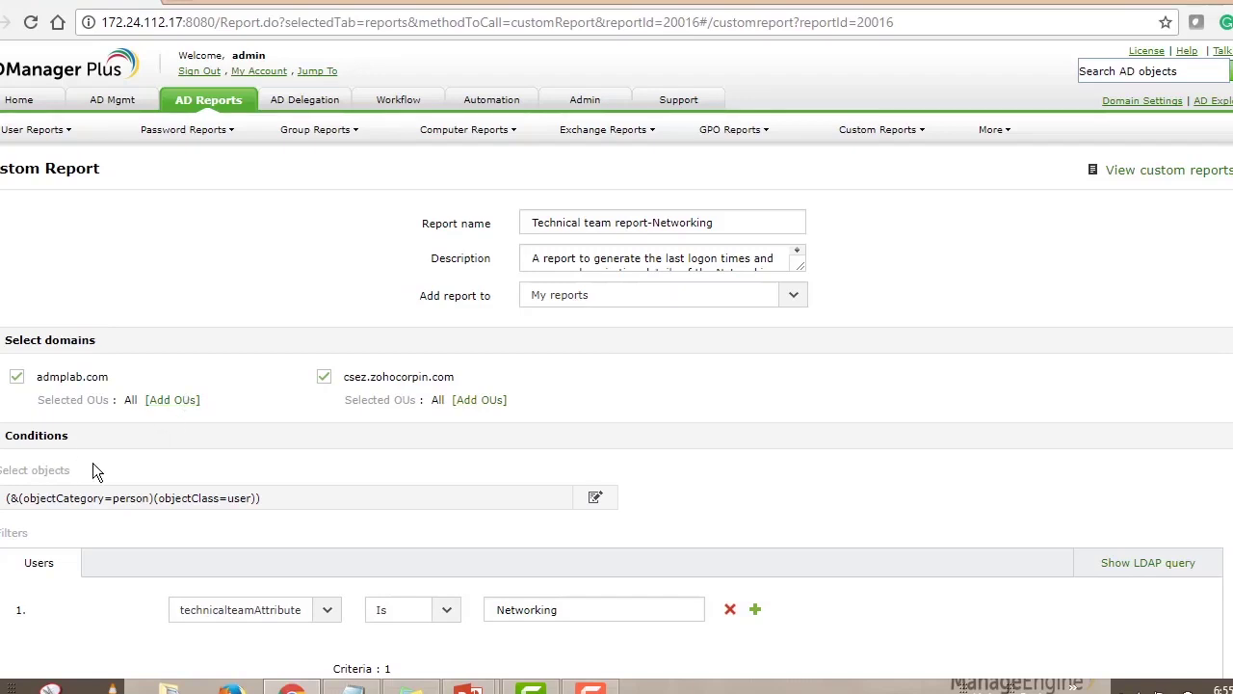
# Review the object types offered for the Networking report's conditions, keeping only Users selected
pyautogui.click(594, 503)
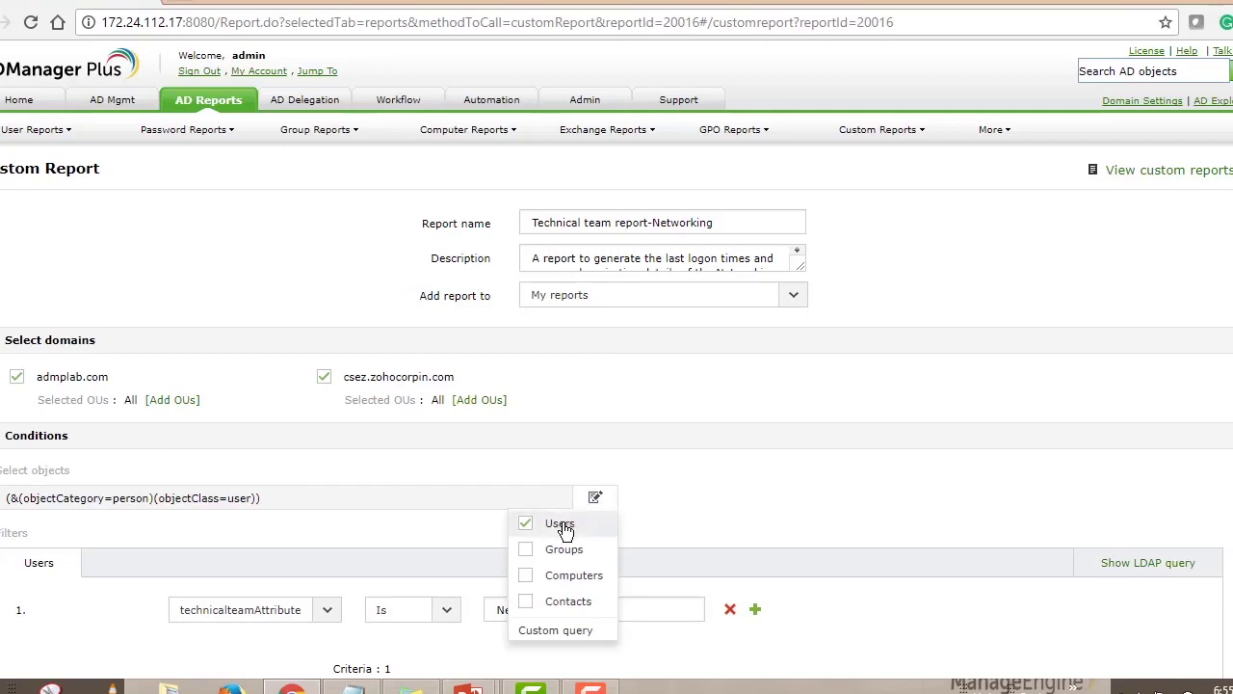
pyautogui.click(685, 485)
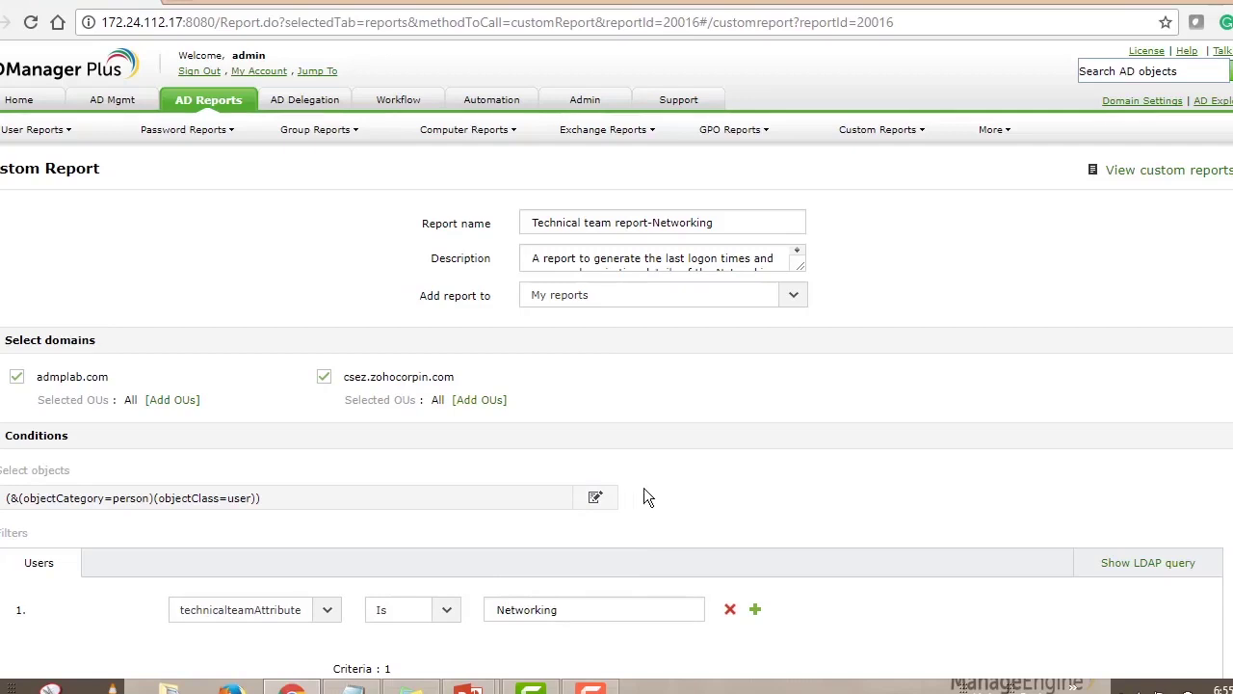
pyautogui.scroll(-2, 616, 359)
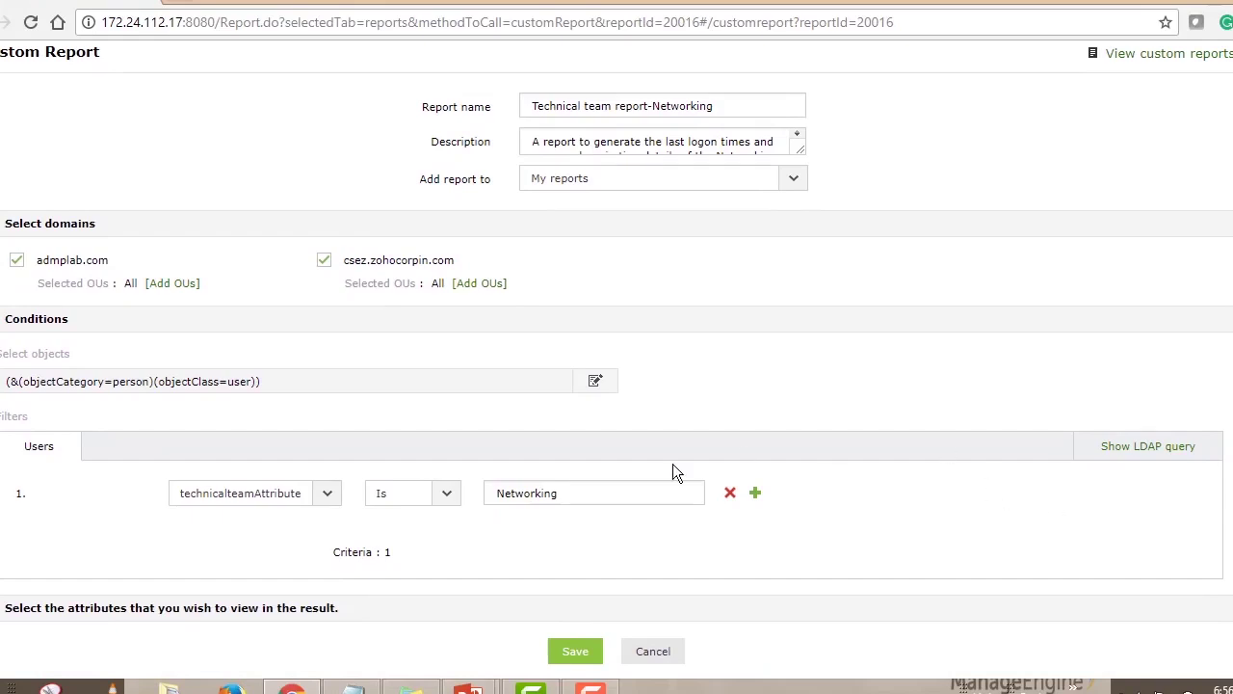
pyautogui.click(595, 381)
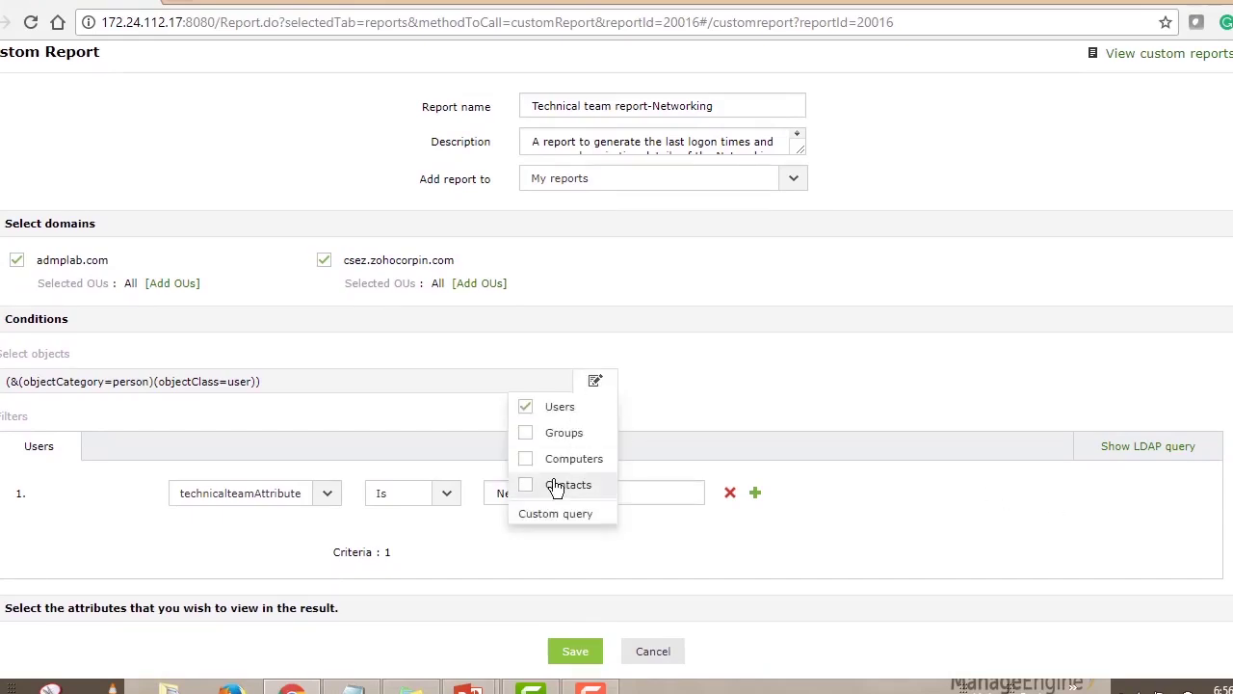
pyautogui.click(694, 391)
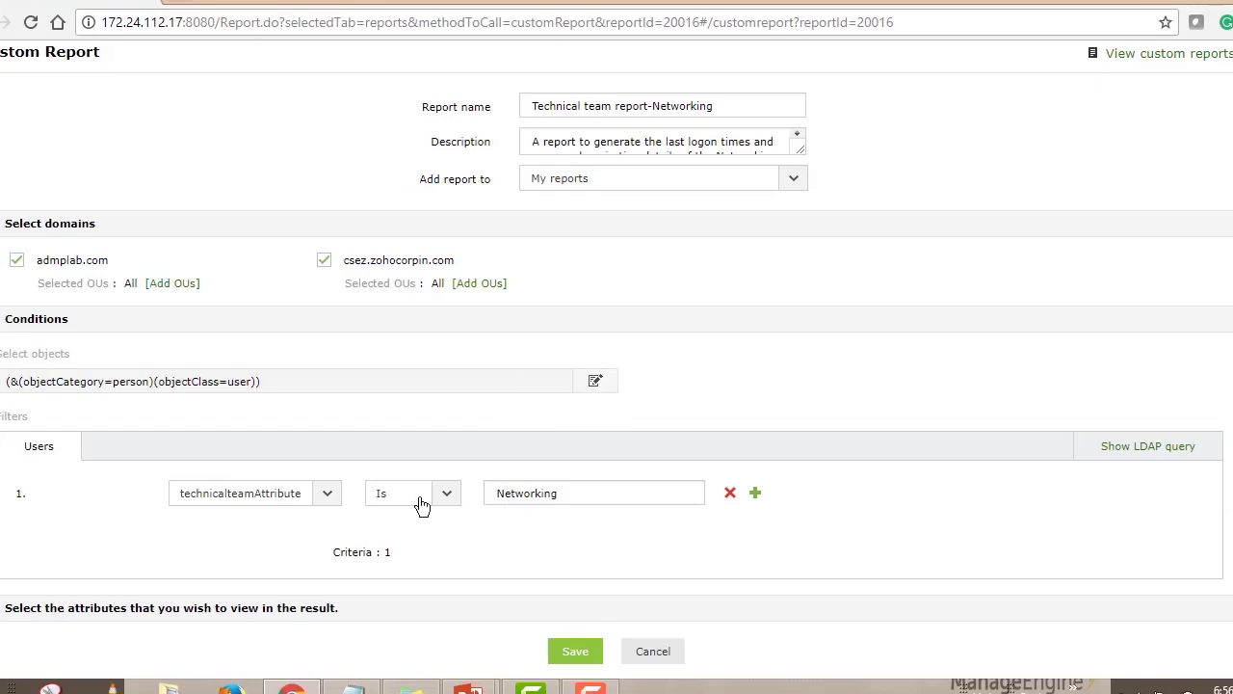
# Choose technicalteamAttribute for the first Users filter, with the condition Is and the value Networking
pyautogui.click(328, 493)
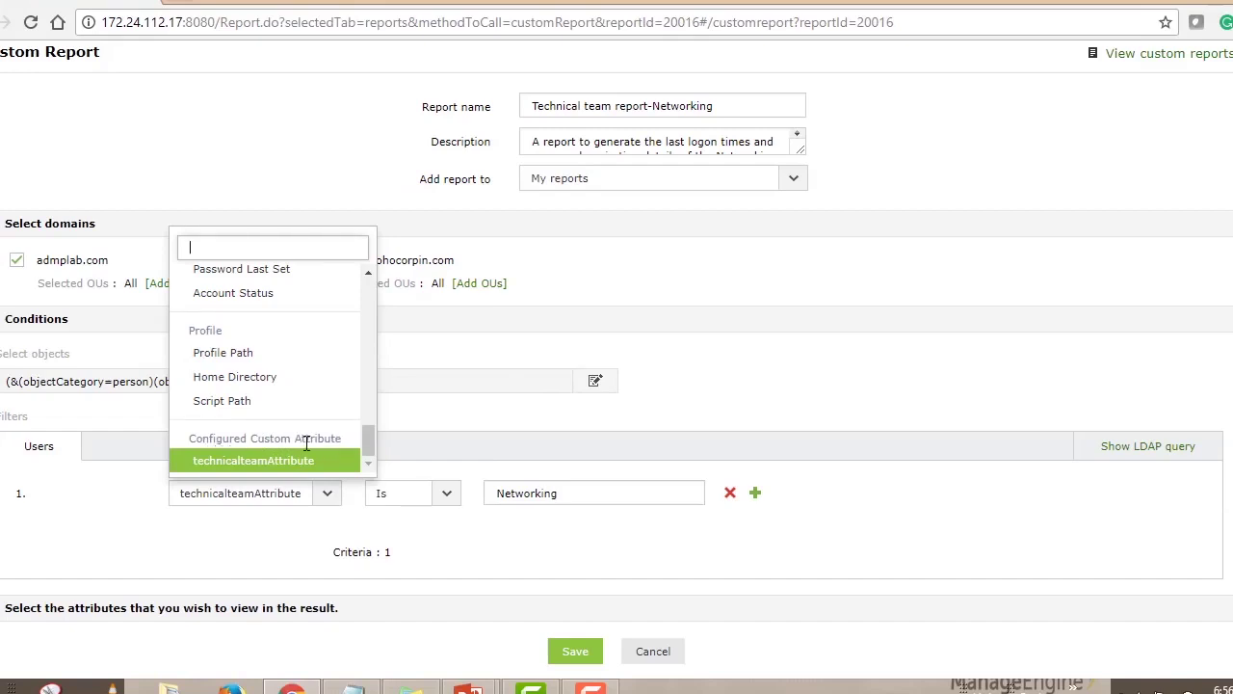
pyautogui.click(241, 462)
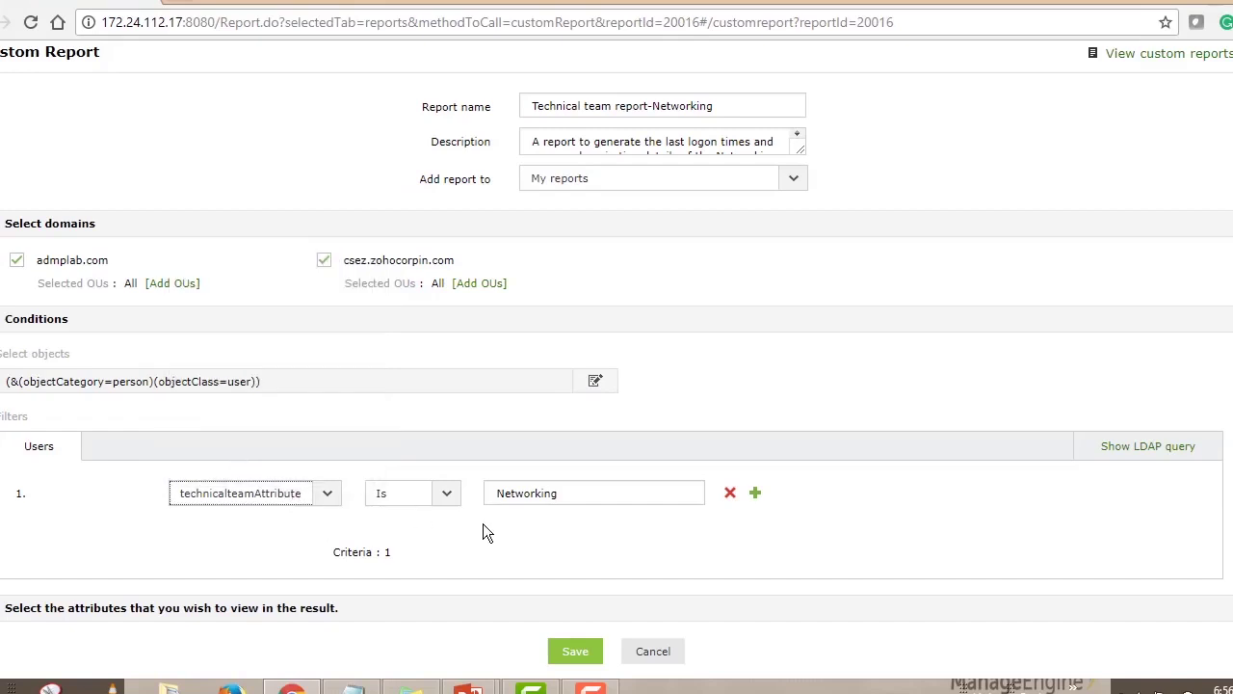
pyautogui.doubleClick(568, 493)
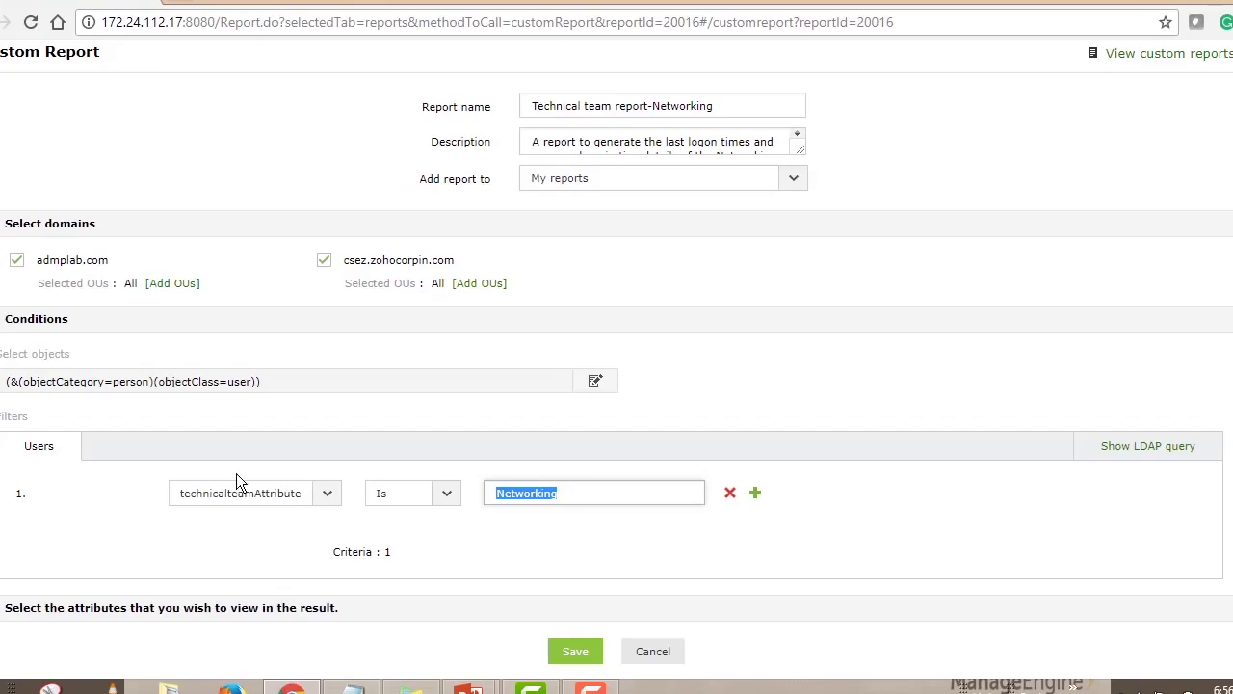
pyautogui.click(568, 494)
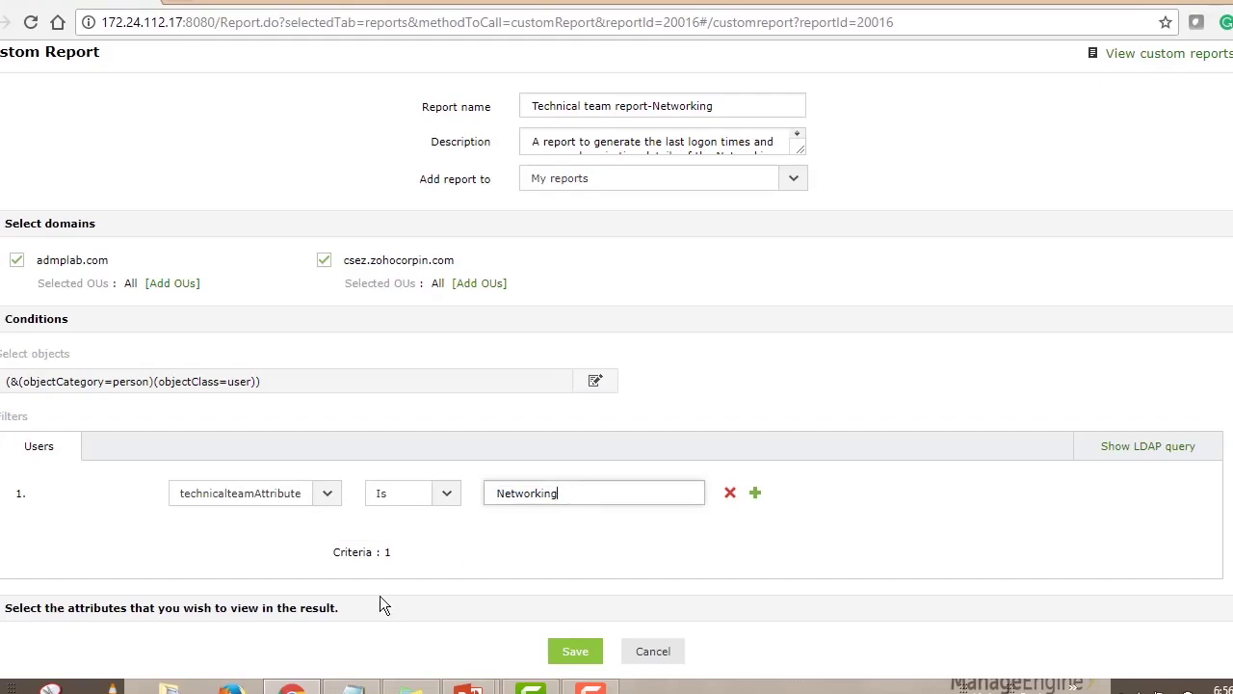
# Expand the full list of user attributes for the result, select the whole General group, and save the Networking report to generate it
pyautogui.click(84, 618)
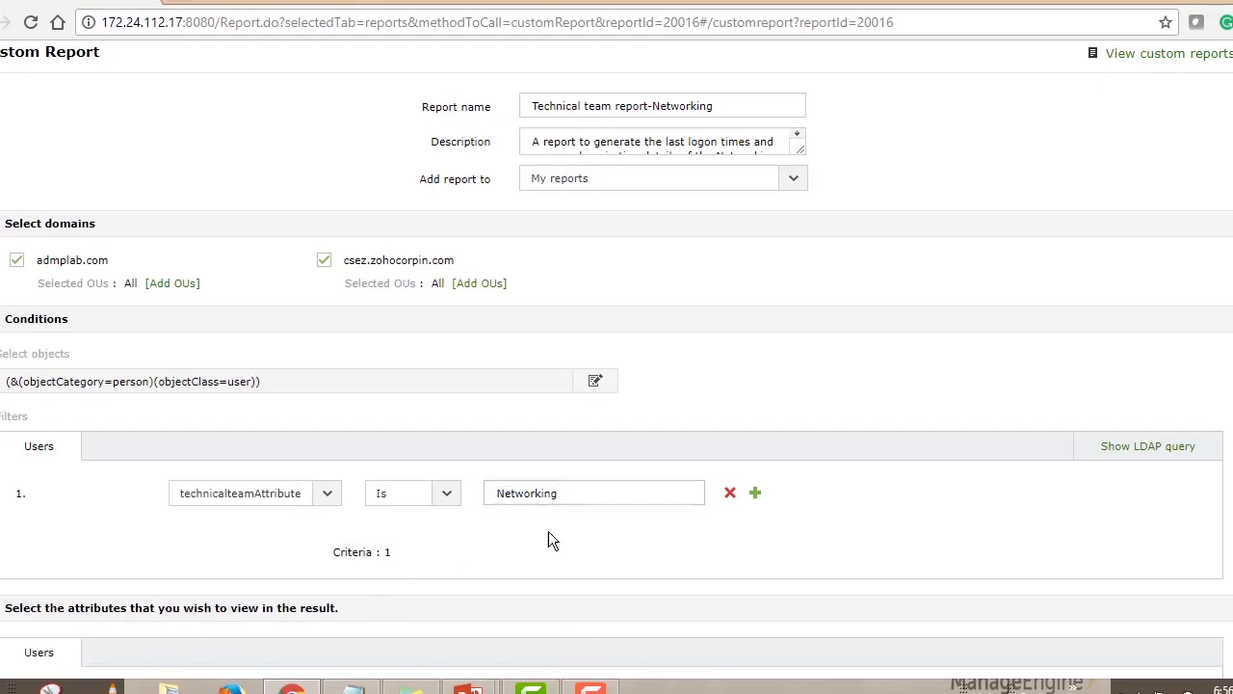
pyautogui.scroll(-3, 617, 385)
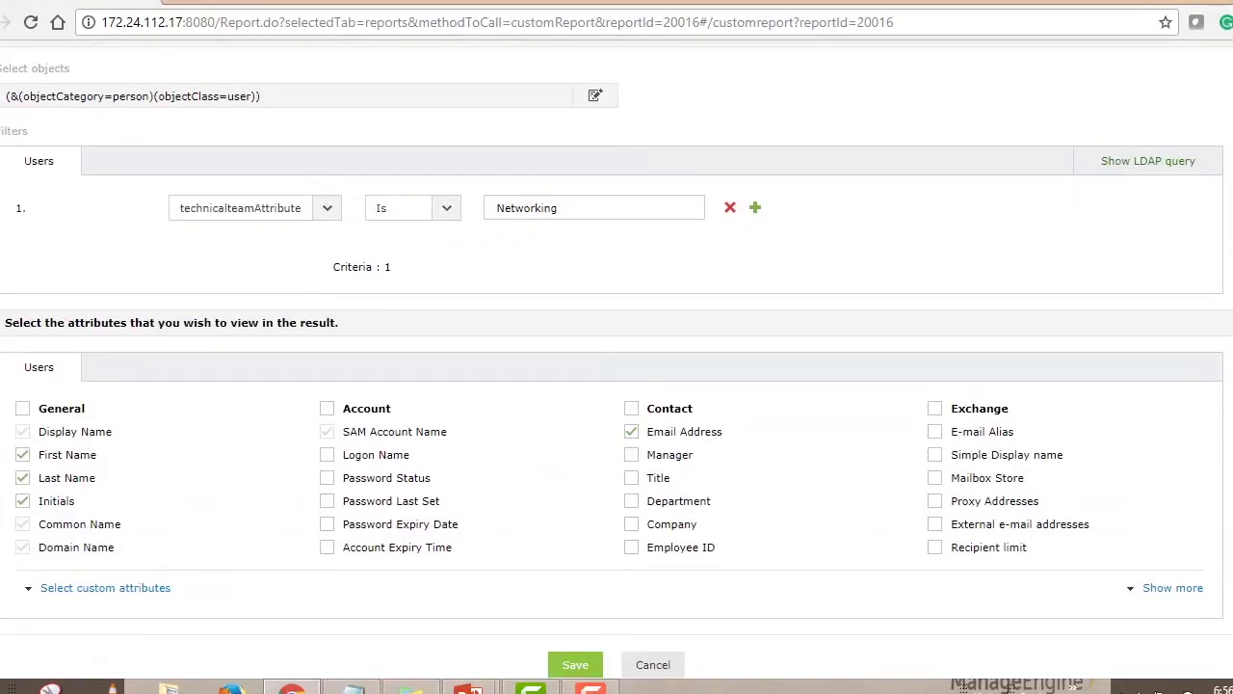
pyautogui.click(1166, 589)
pyautogui.click(22, 408)
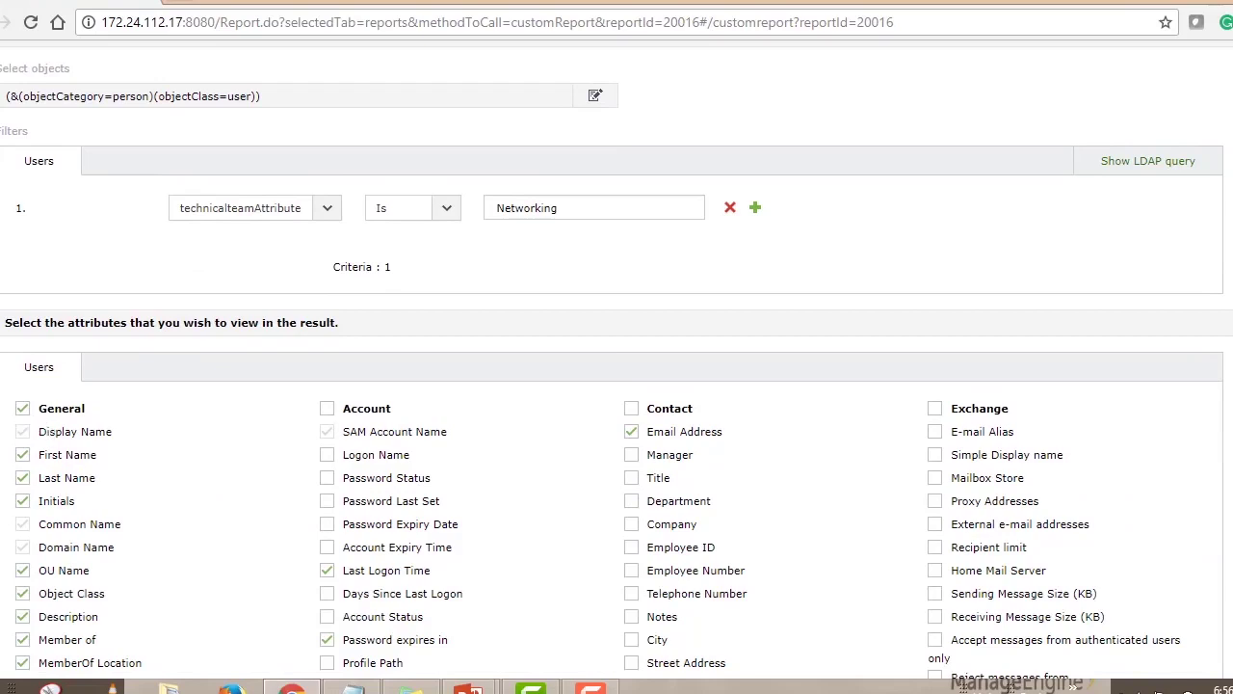
pyautogui.scroll(-5, 598, 664)
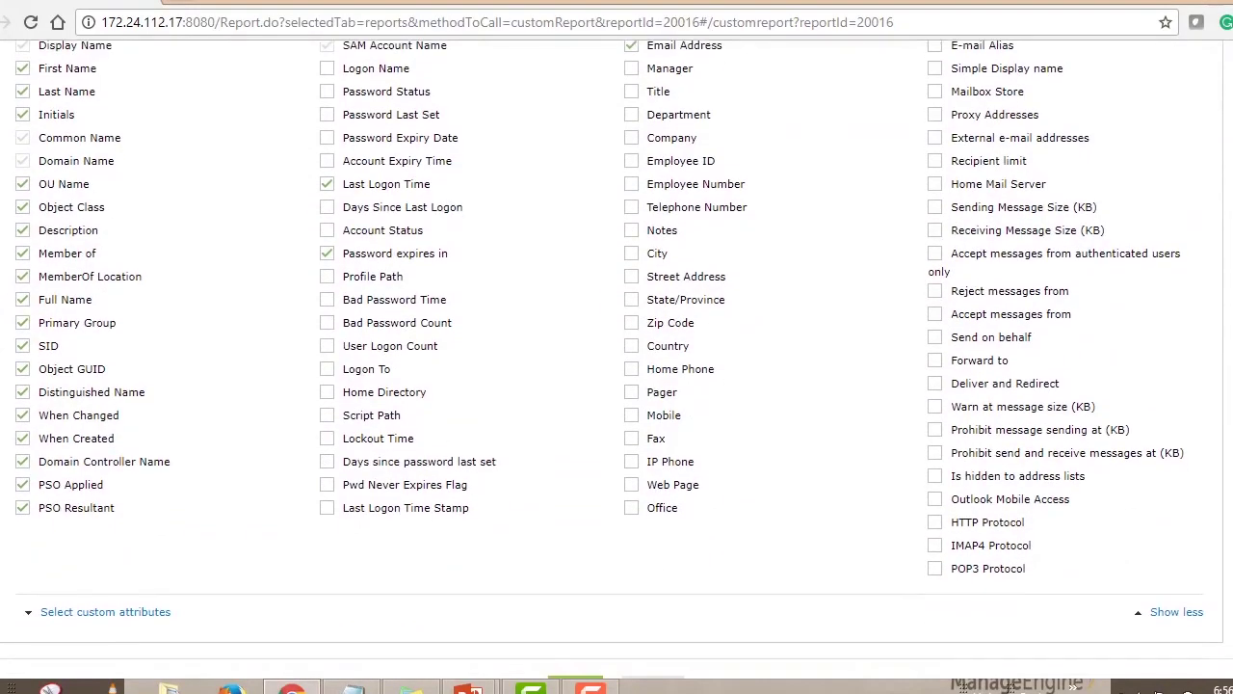
pyautogui.click(584, 653)
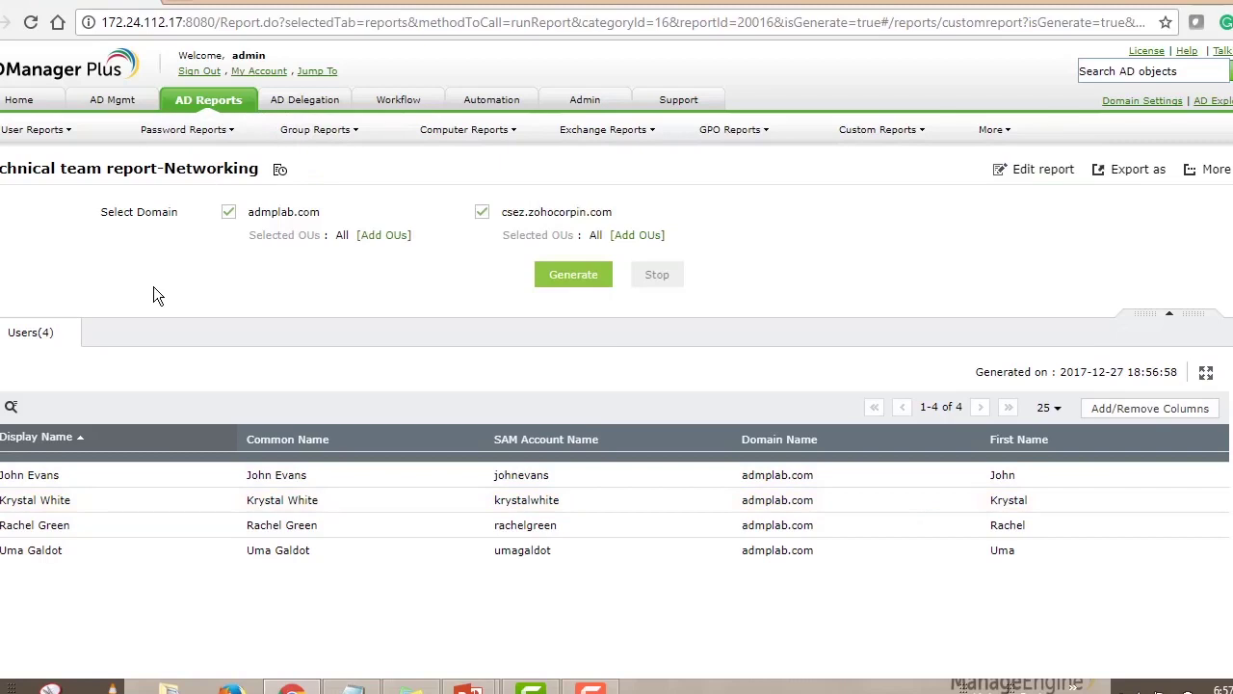
# Return to the AD Reports overview and switch to the running PowerPoint slide show about custom reports
pyautogui.click(209, 104)
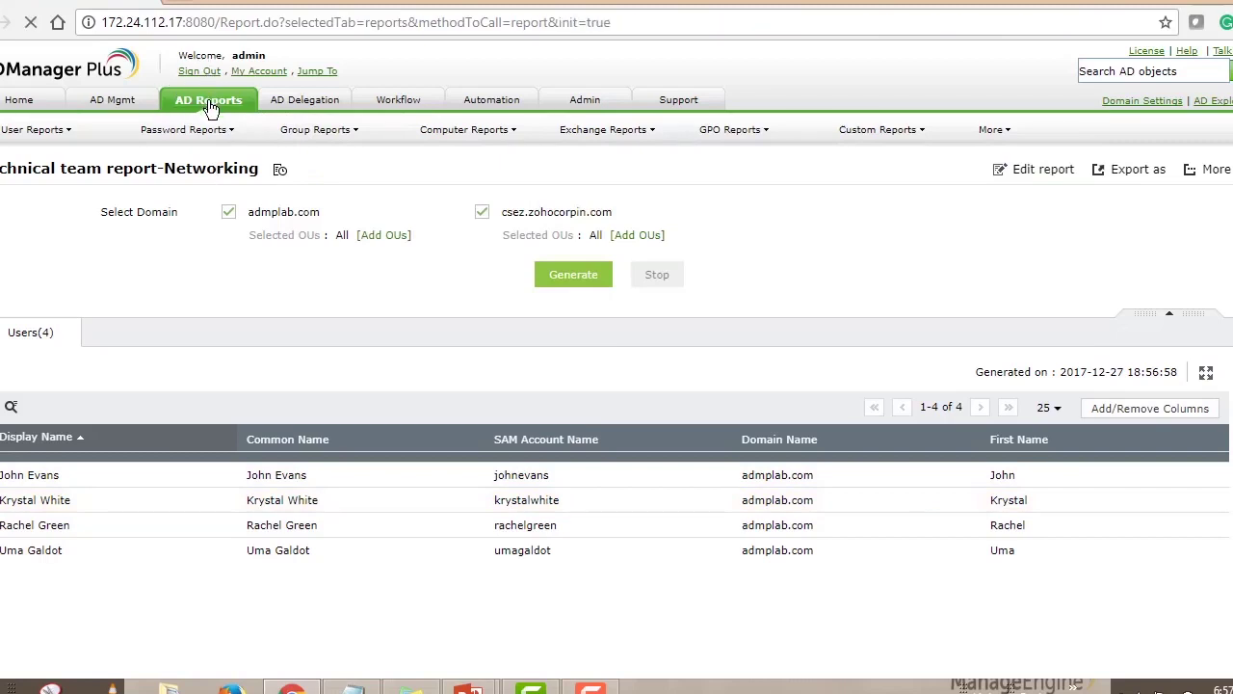
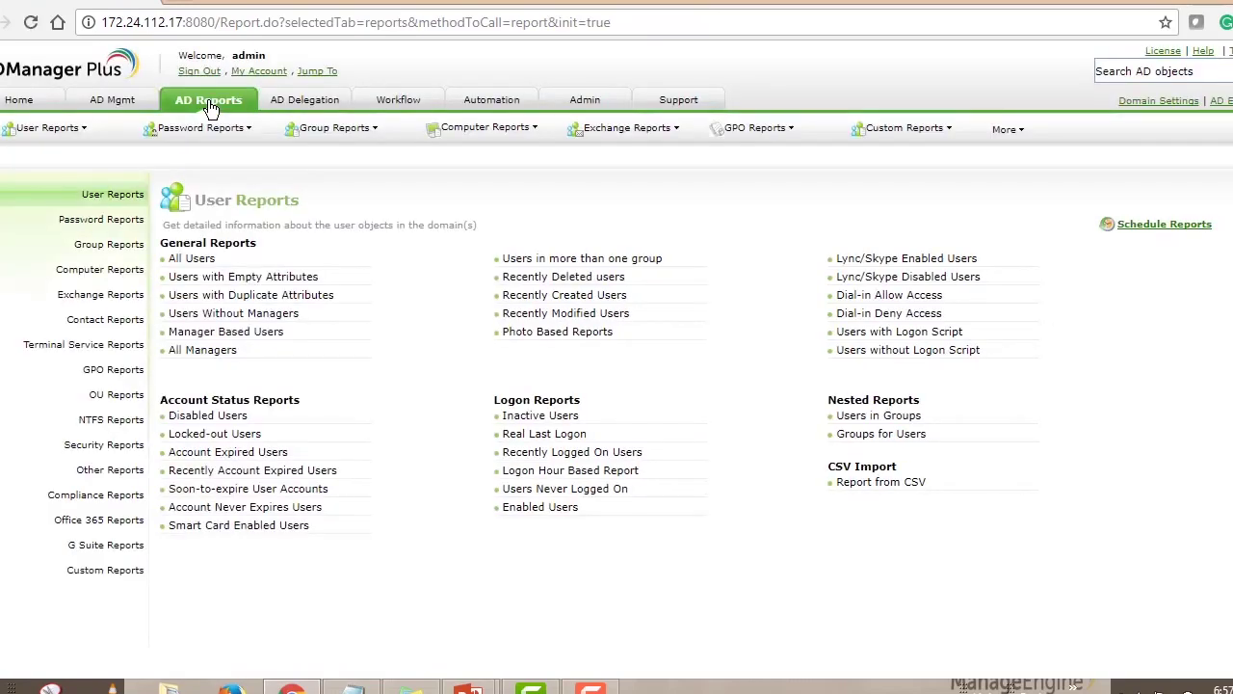
pyautogui.moveTo(468, 686)
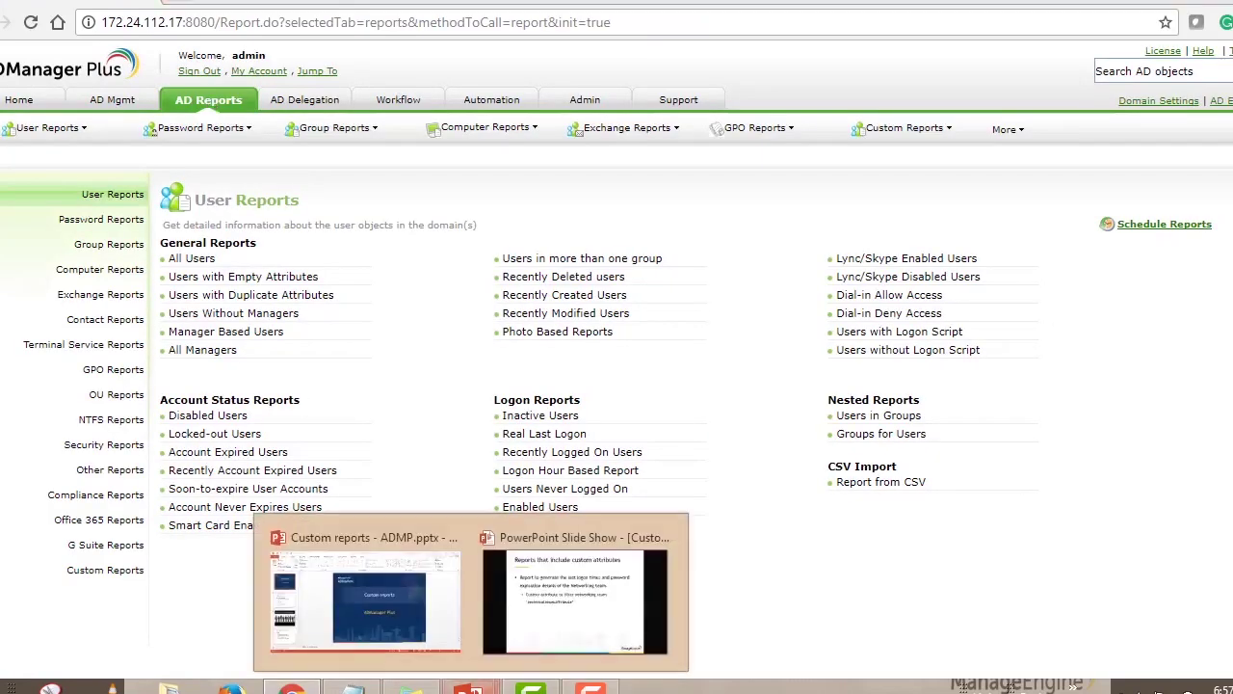
pyautogui.click(565, 643)
pyautogui.click(565, 644)
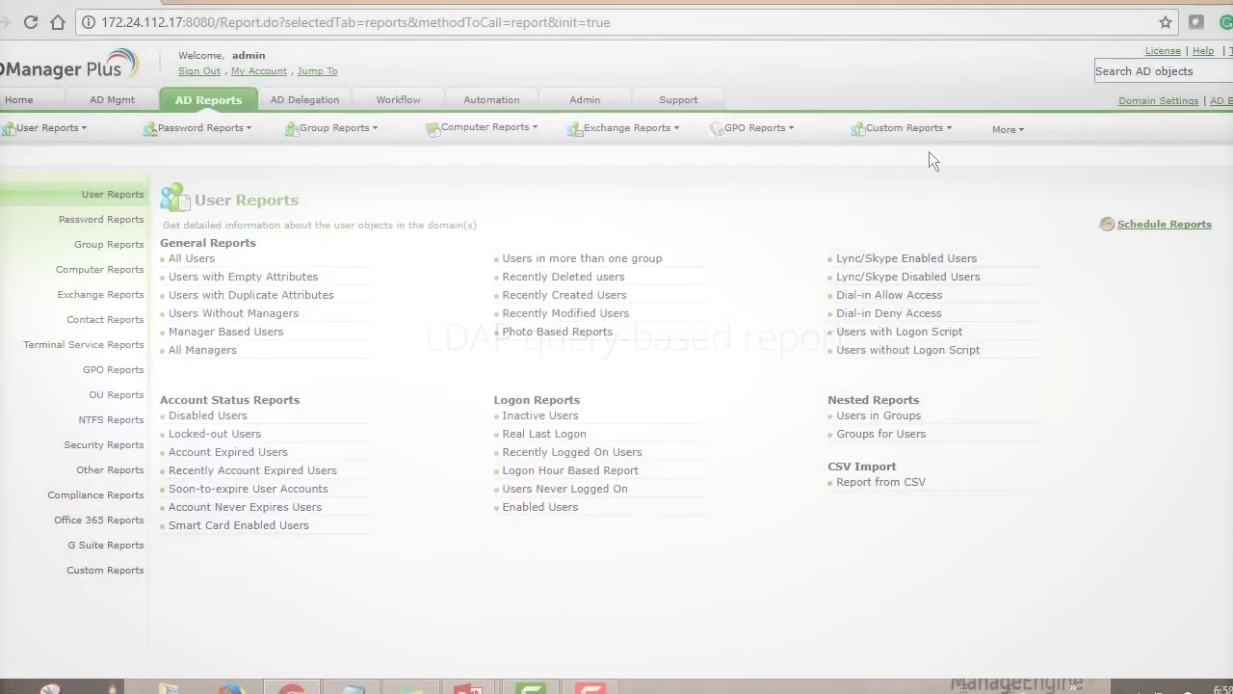
# Open the custom report "Account enabled but user is inactive" for editing and review its description
pyautogui.click(106, 570)
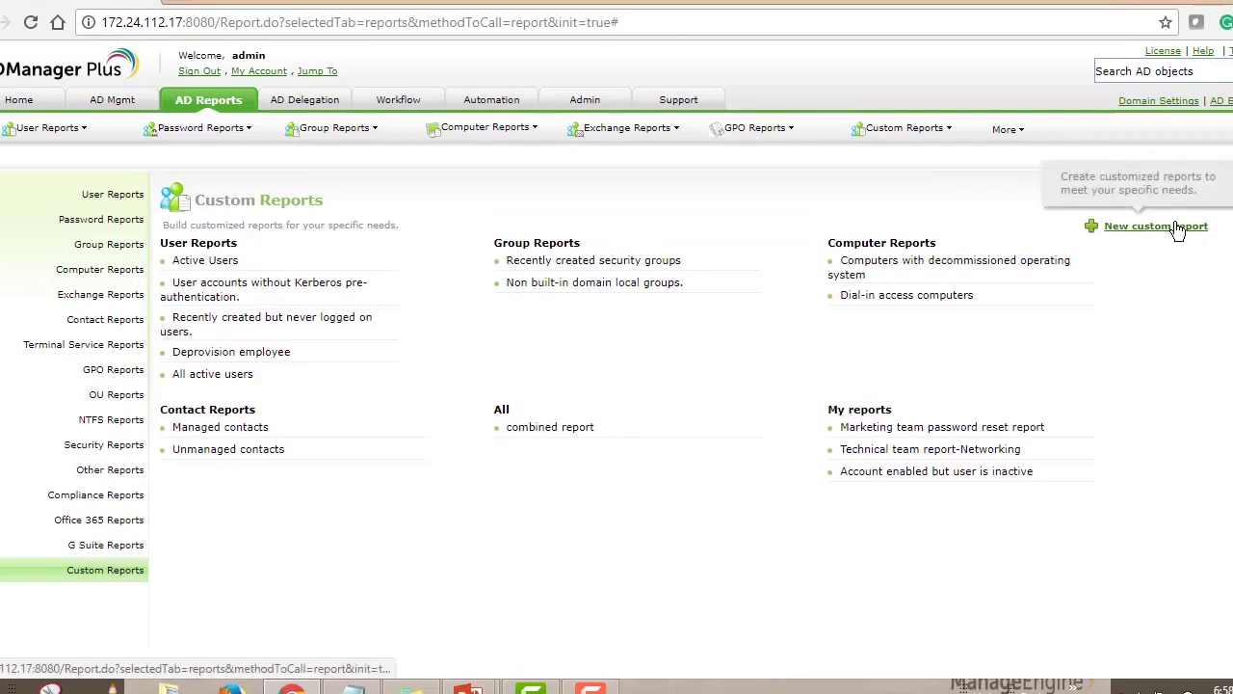
pyautogui.moveTo(1004, 478)
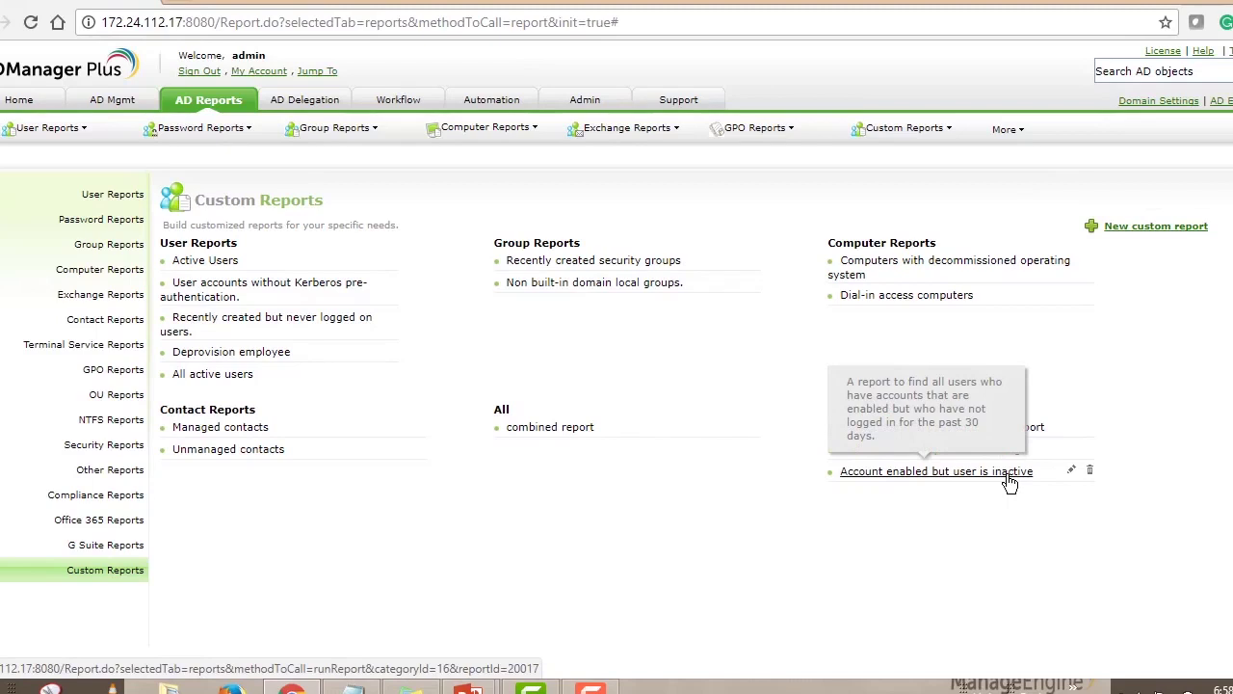
pyautogui.click(1074, 472)
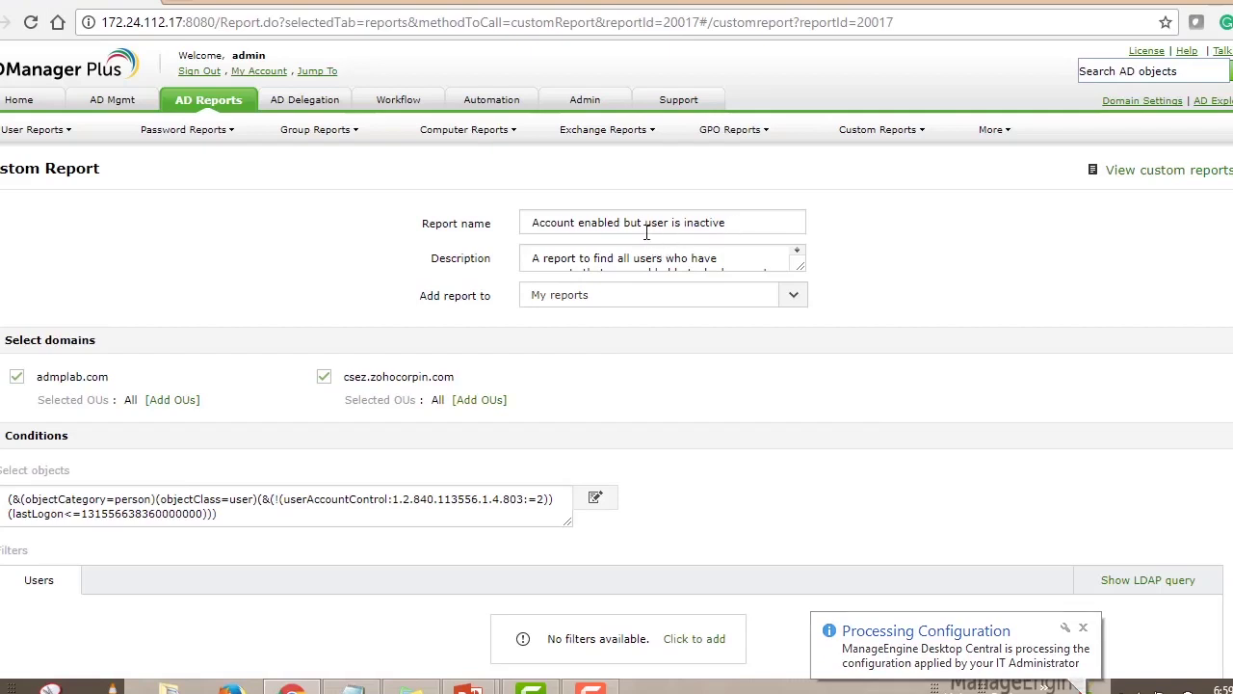
pyautogui.doubleClick(676, 258)
pyautogui.click(640, 259)
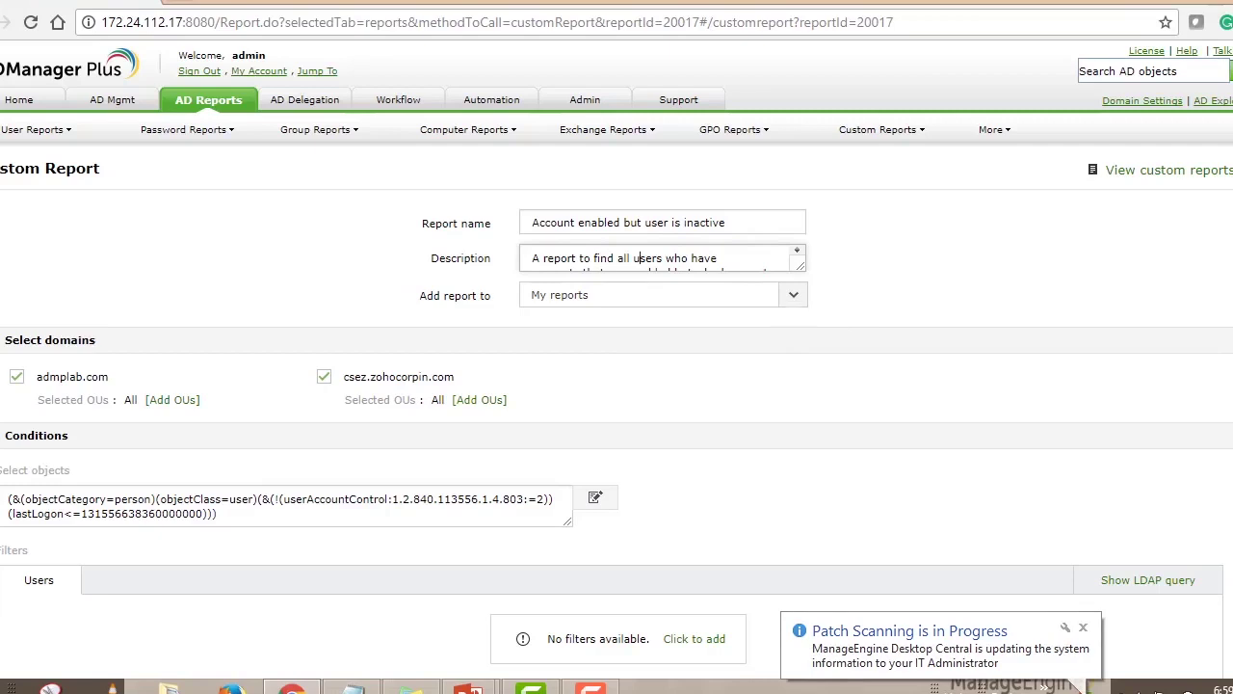
# Cut the entire LDAP query from the inactive-user report's object conditions and paste it back in place
pyautogui.scroll(-2, 617, 386)
pyautogui.click(229, 414)
pyautogui.hotkey('ctrl', 'a')
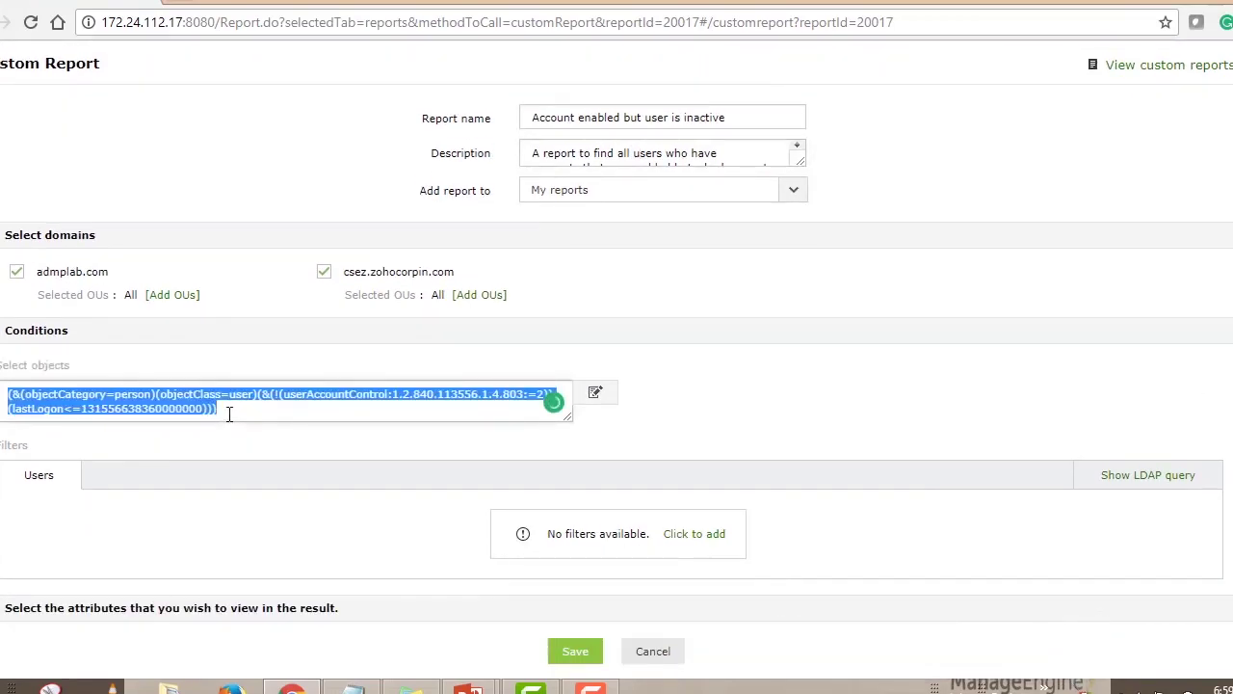
pyautogui.hotkey('ctrl', 'x')
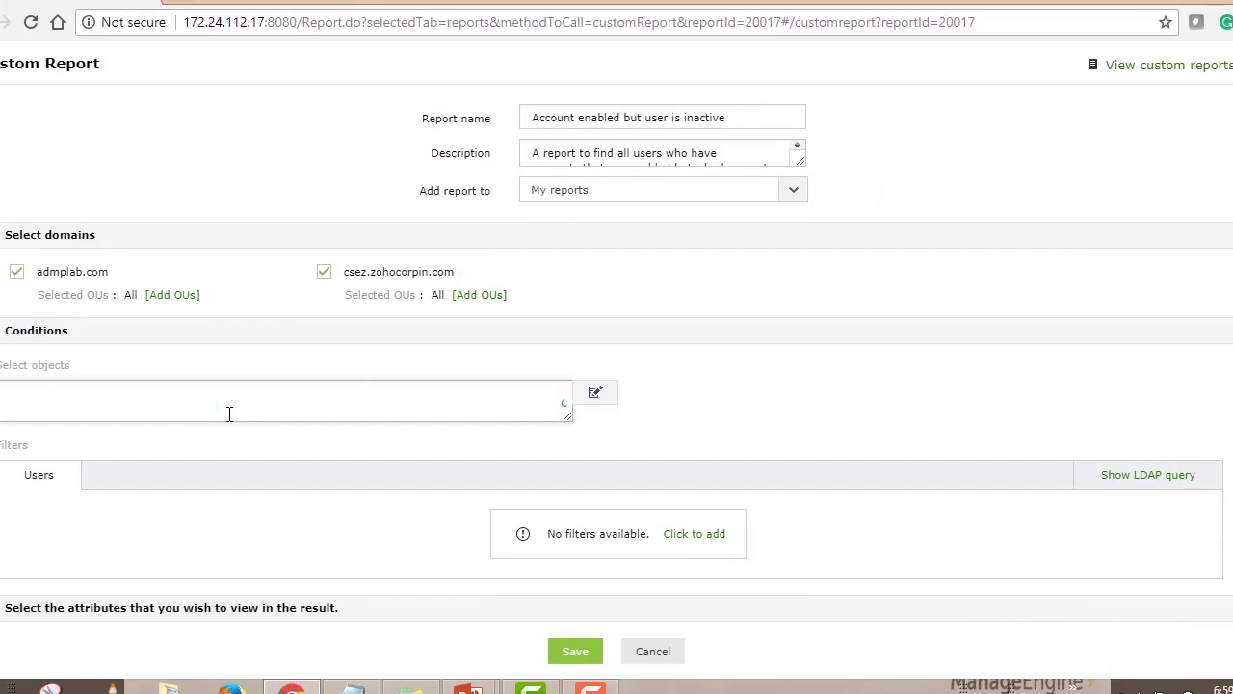
pyautogui.hotkey('ctrl', 'v')
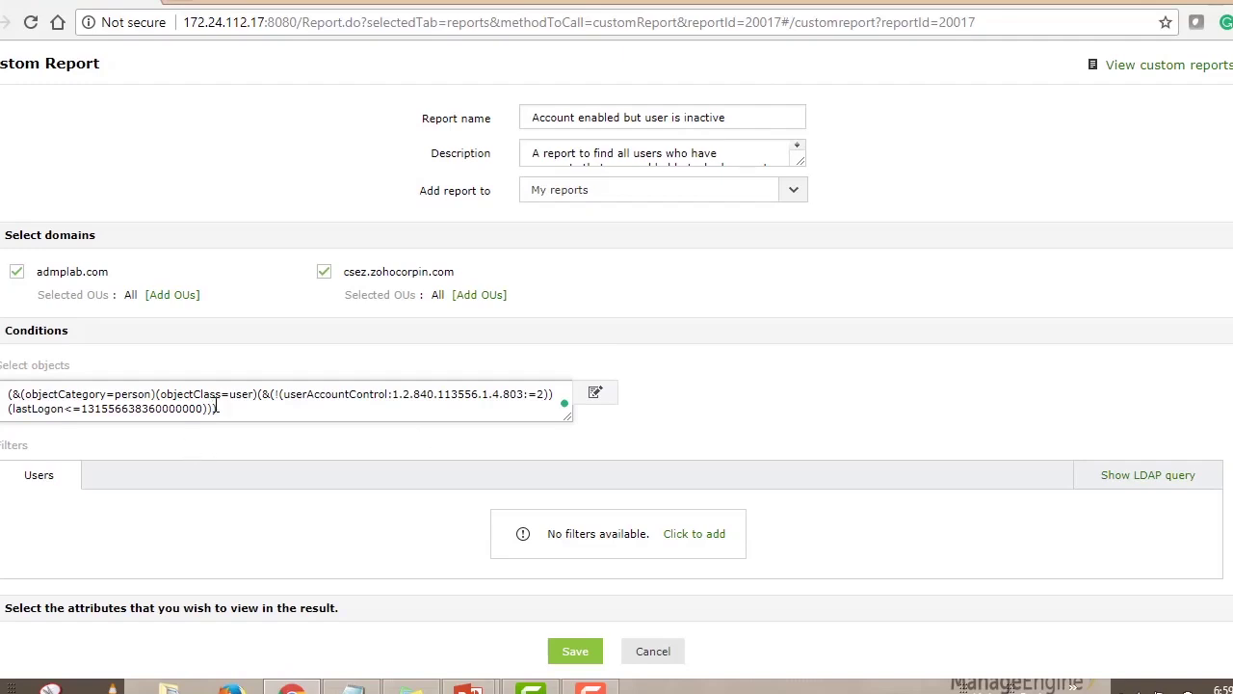
pyautogui.click(595, 397)
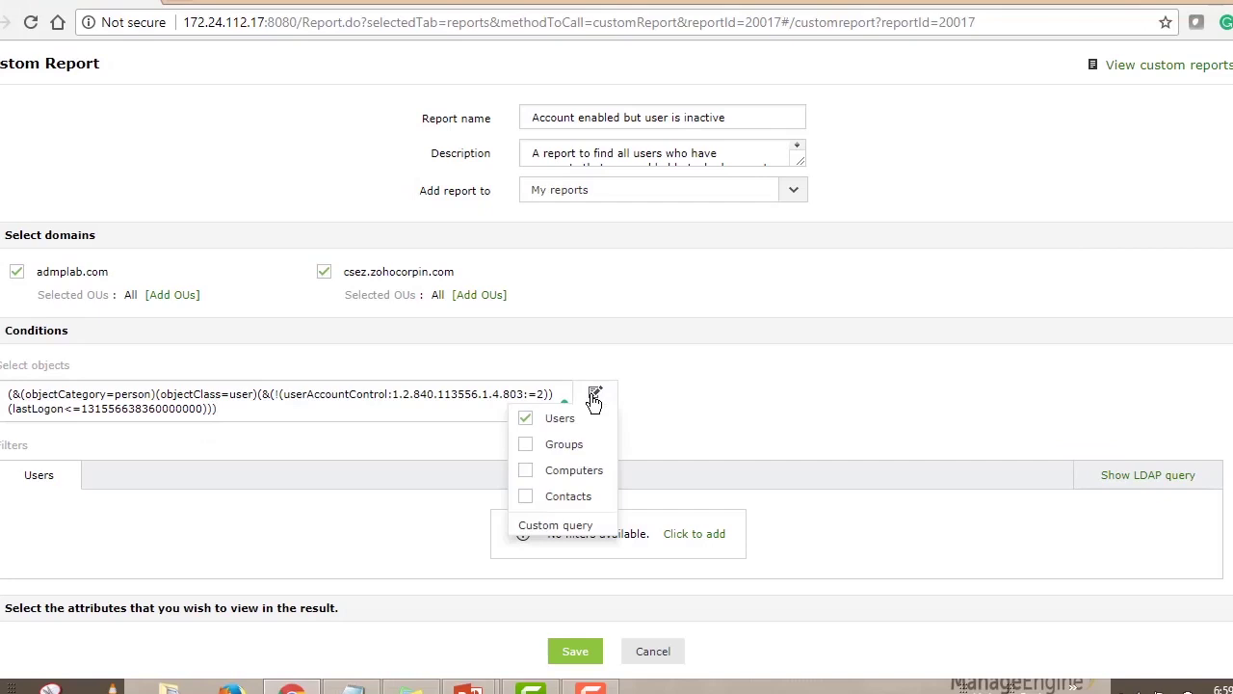
pyautogui.click(559, 530)
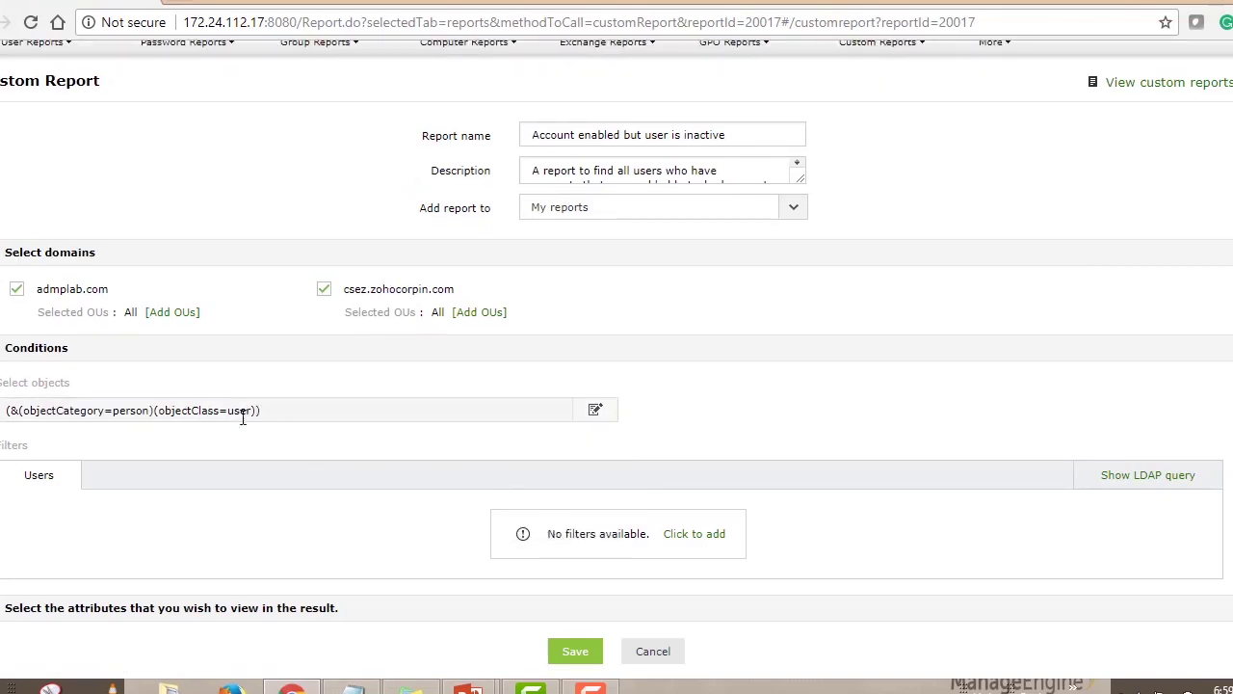
pyautogui.click(595, 410)
pyautogui.click(560, 543)
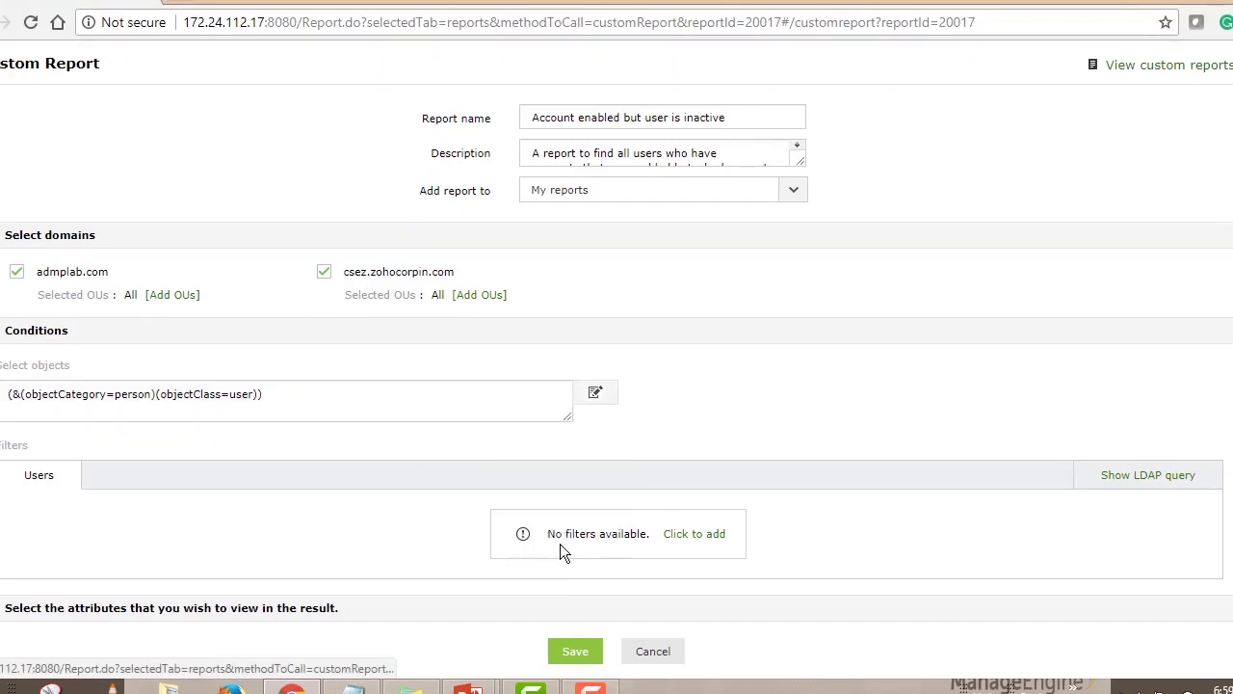
pyautogui.tripleClick(196, 401)
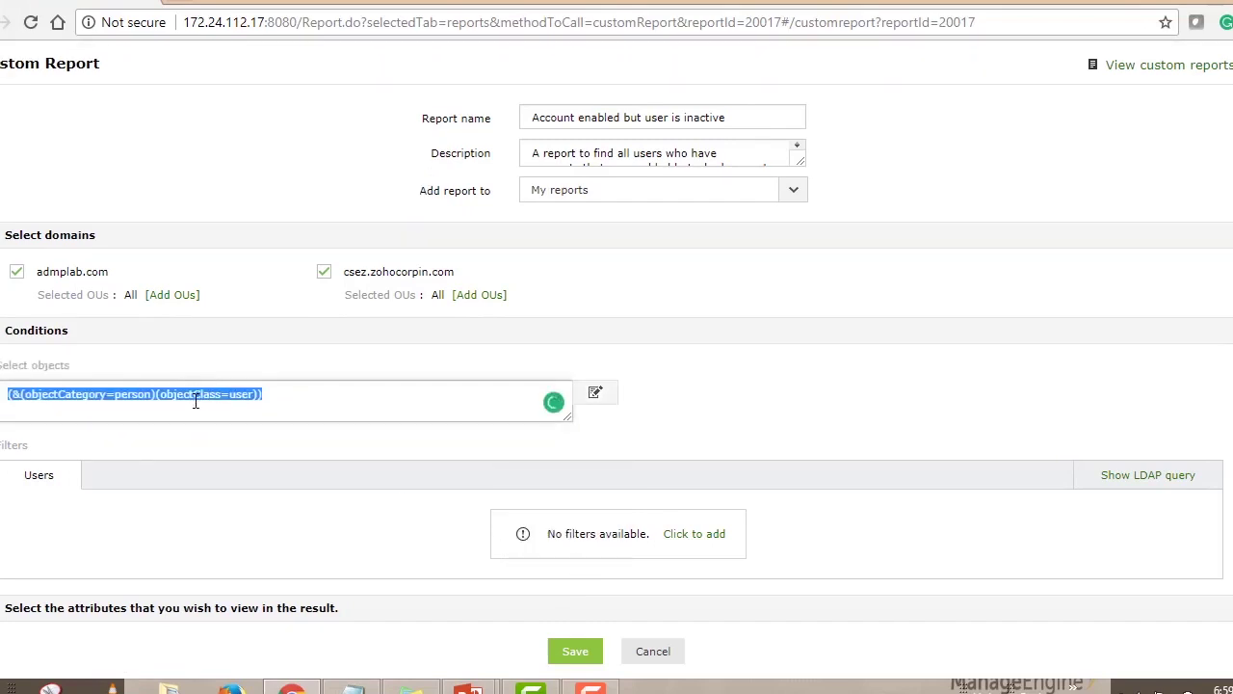
pyautogui.press('BackSpace')
pyautogui.hotkey('ctrl', 'v')
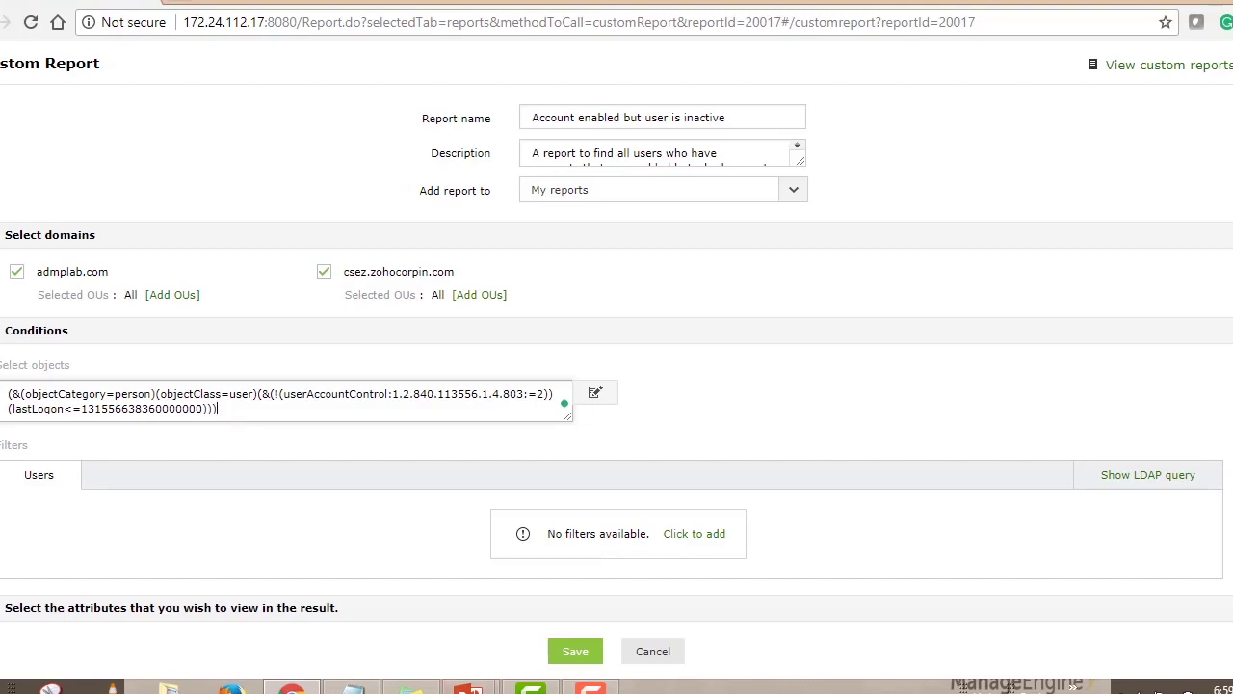
# Expand the complete list of user attributes for the inactive-user report, review the selection, and save the report to generate it
pyautogui.click(213, 618)
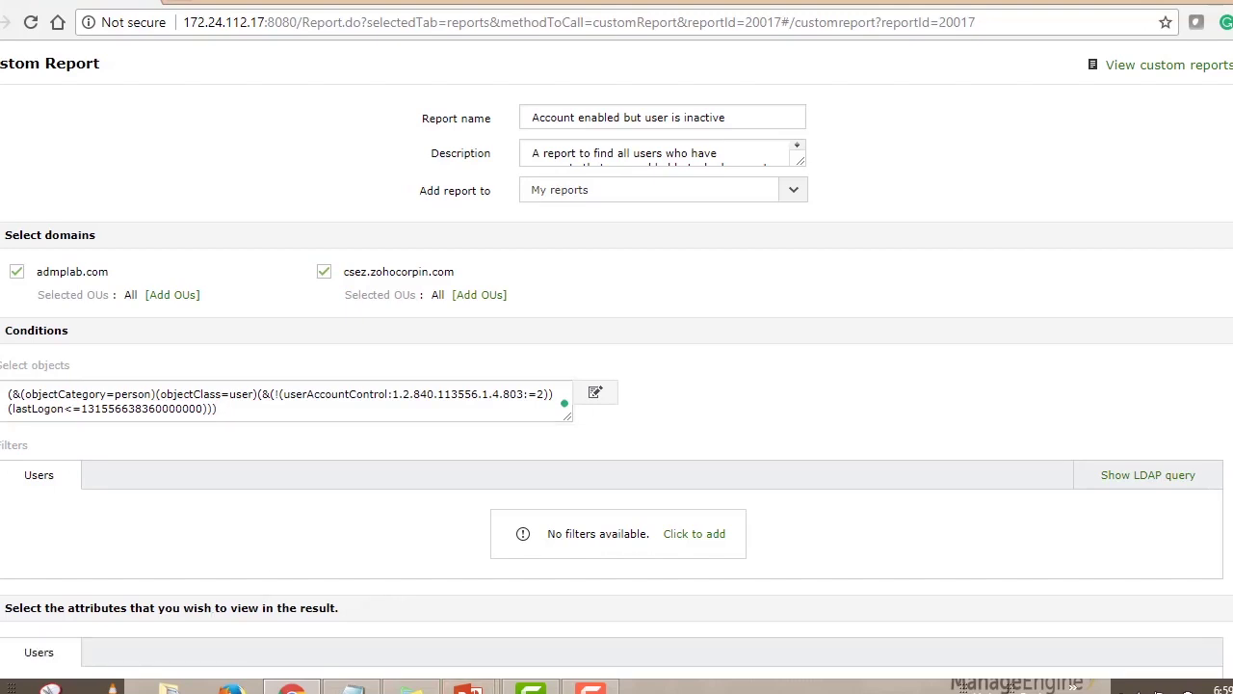
pyautogui.scroll(-3, 145, 539)
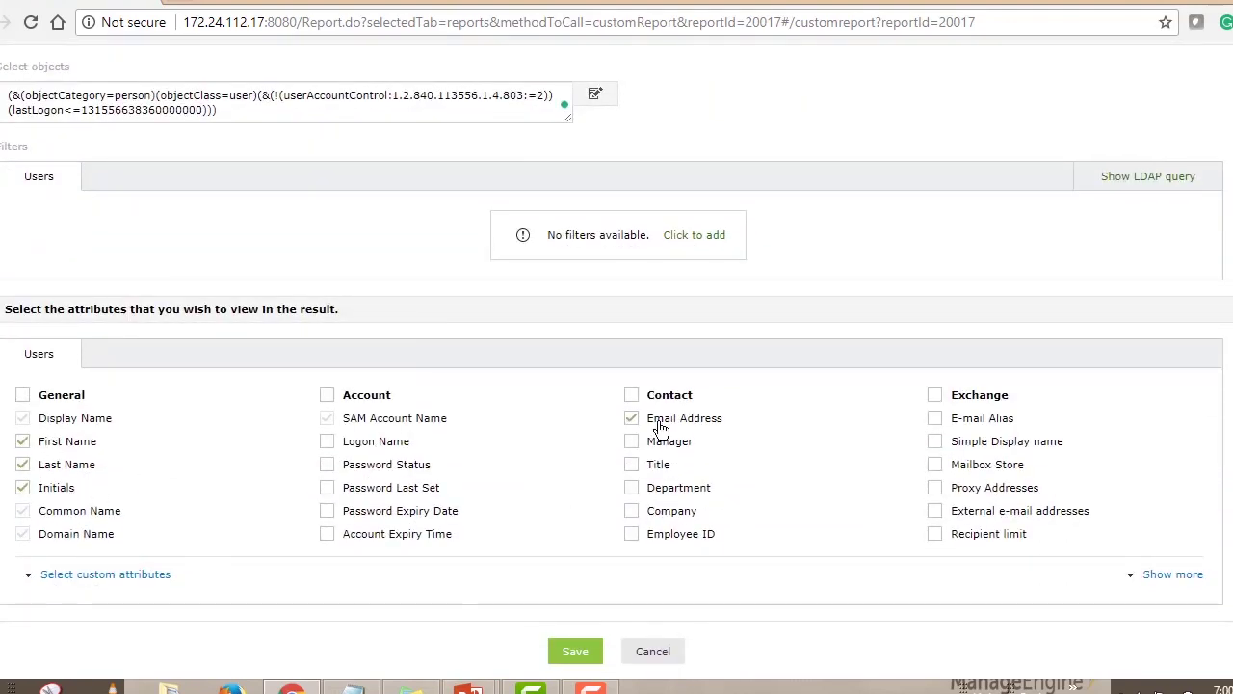
pyautogui.click(1171, 574)
pyautogui.scroll(-4, 617, 357)
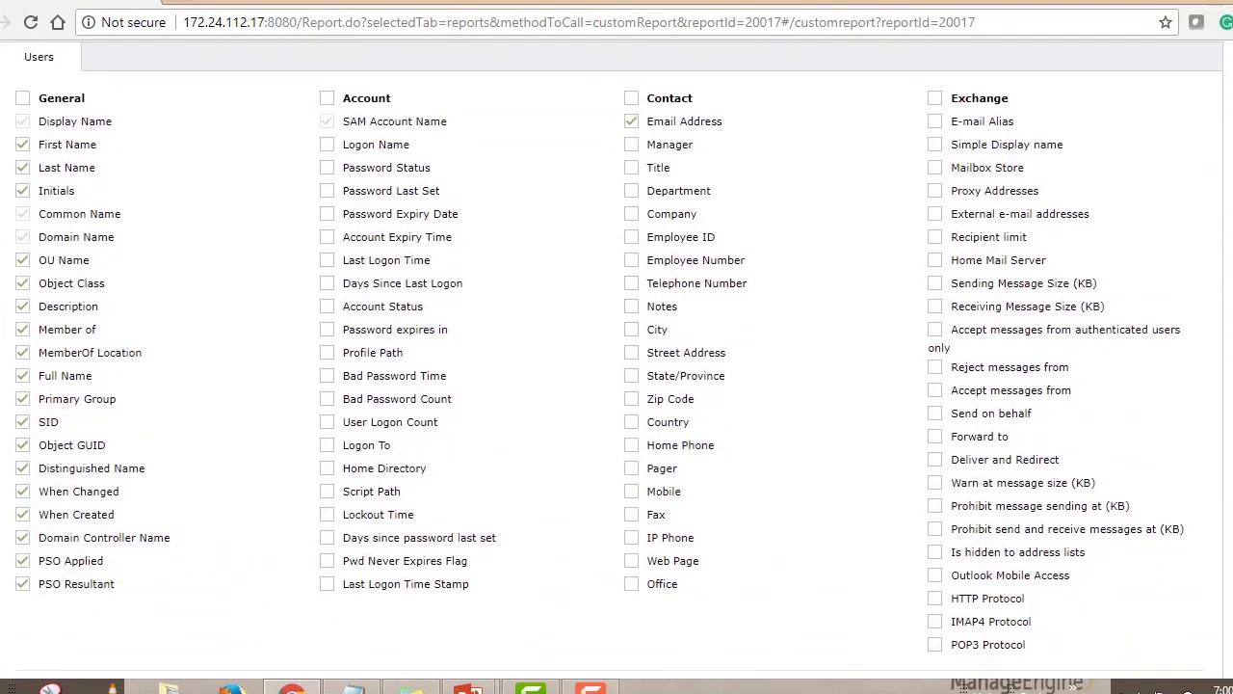
pyautogui.scroll(-1, 616, 357)
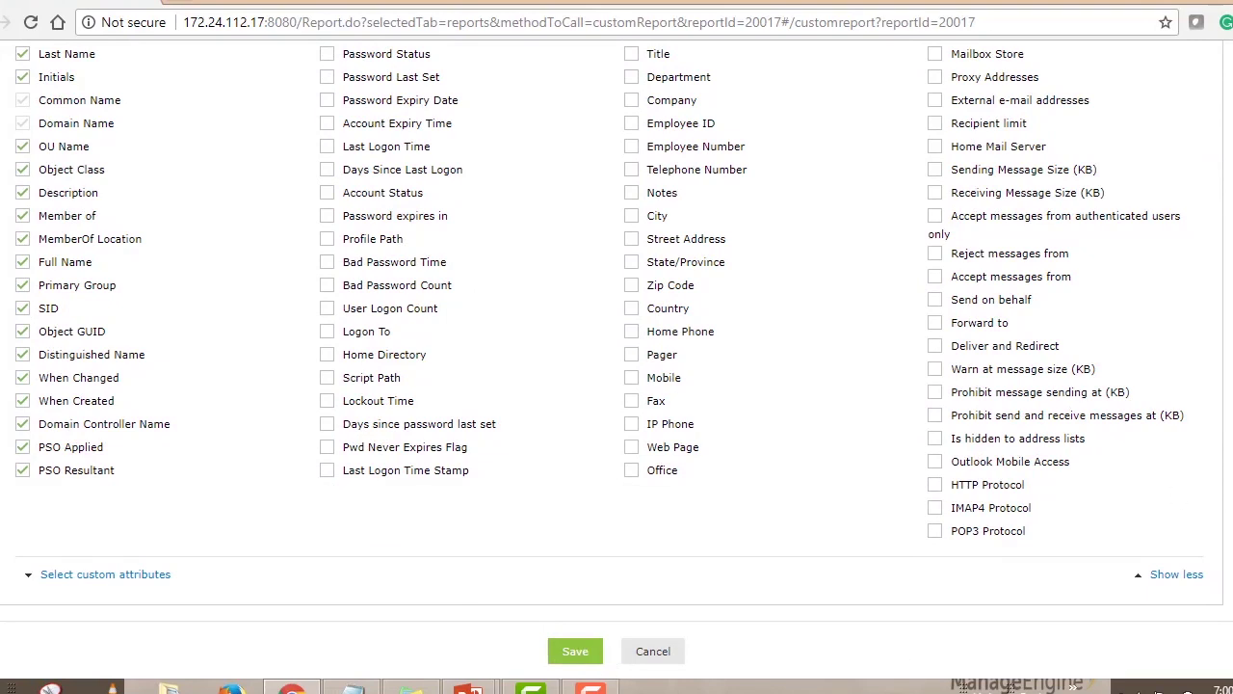
pyautogui.scroll(2, 588, 653)
pyautogui.scroll(-2, 587, 653)
pyautogui.click(586, 653)
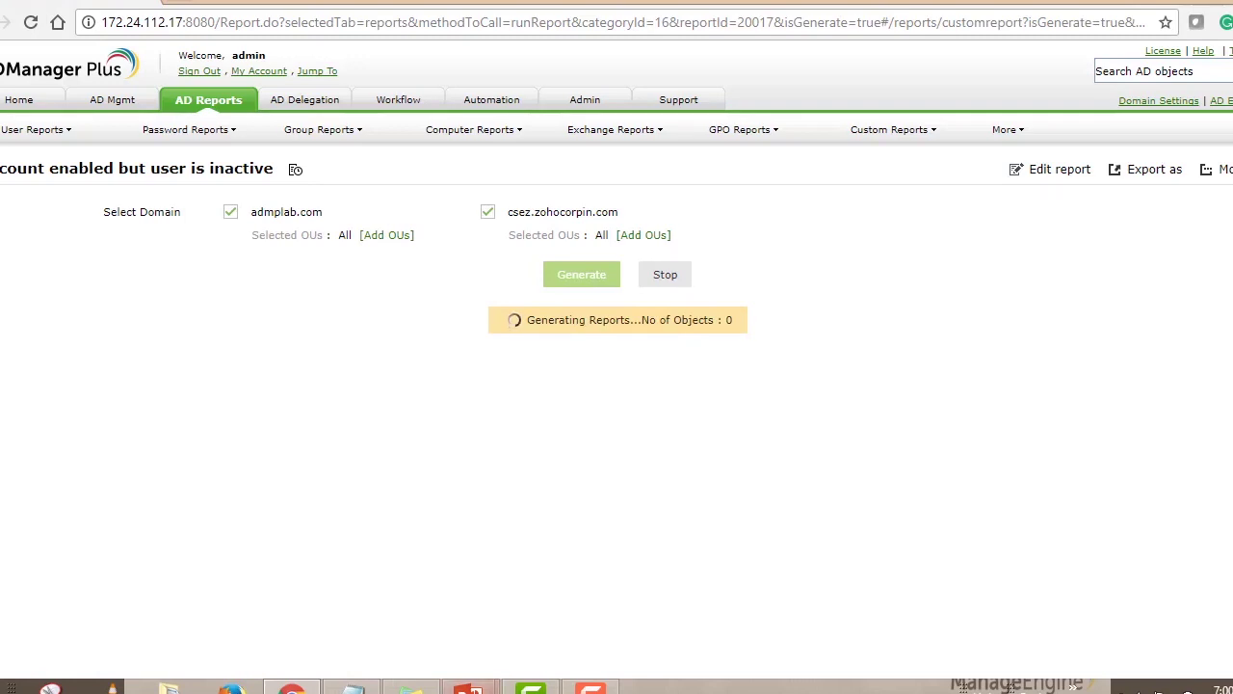
# Switch to the PowerPoint slide show and advance from the LDAP query-based report slide to the closing slide
pyautogui.moveTo(472, 686)
pyautogui.click(564, 639)
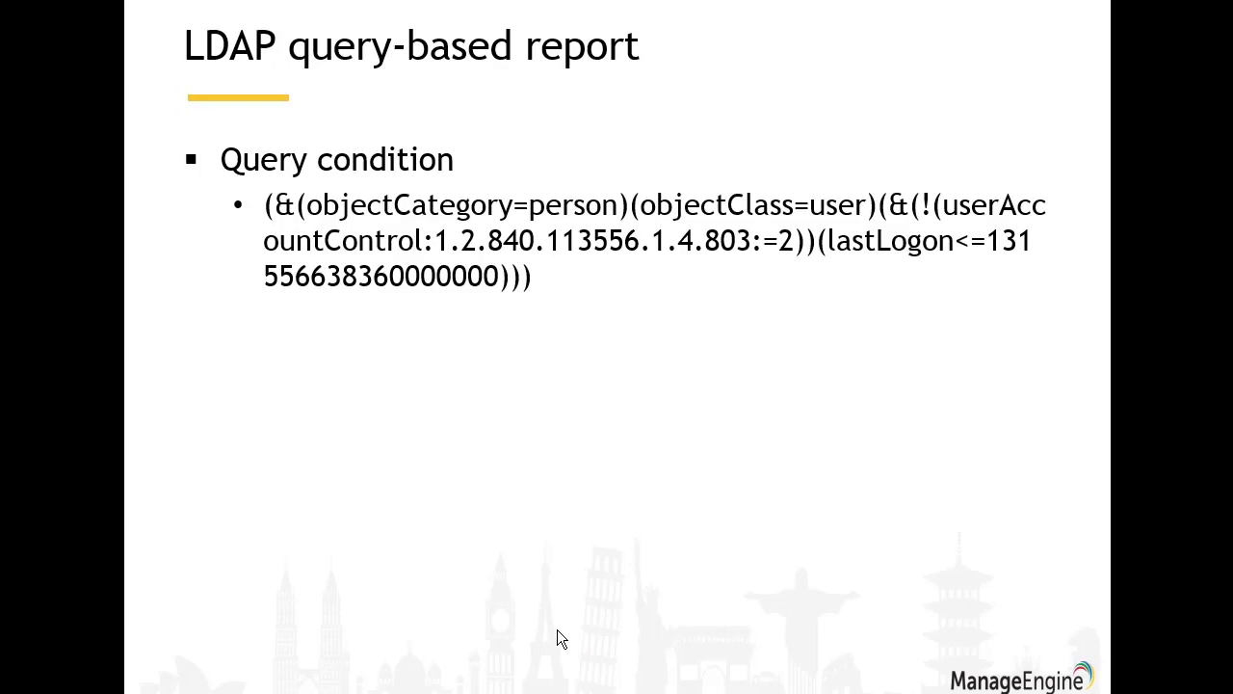
pyautogui.press('Right')
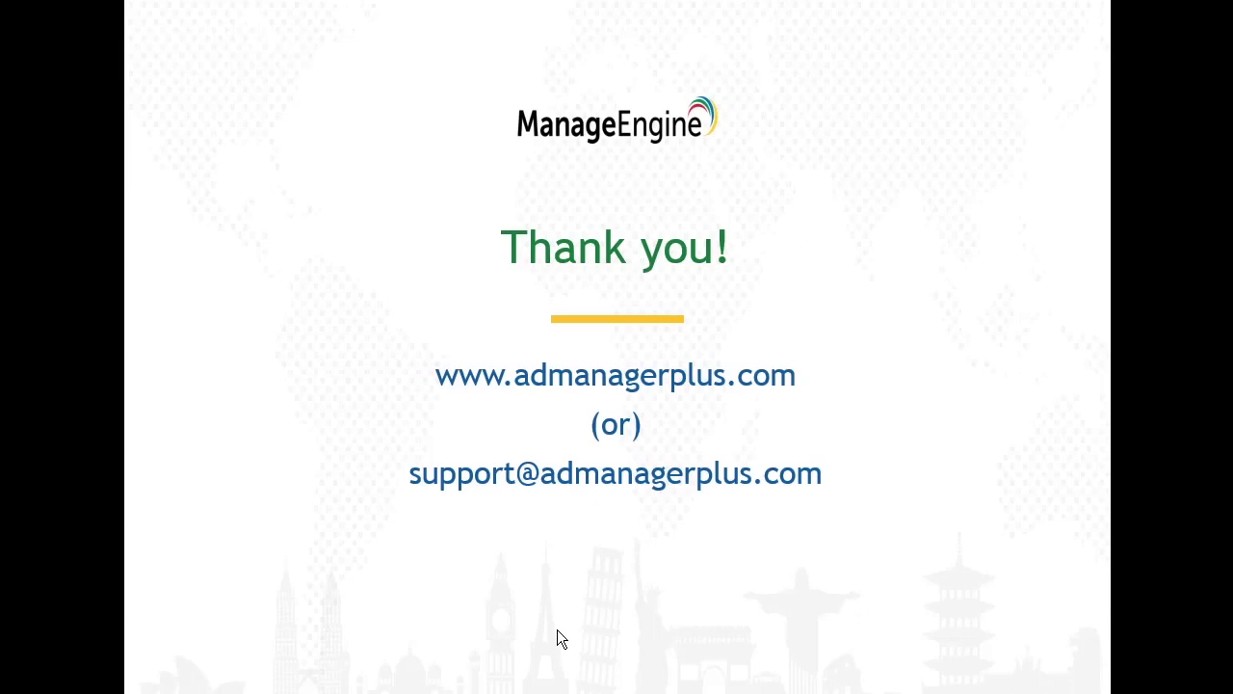